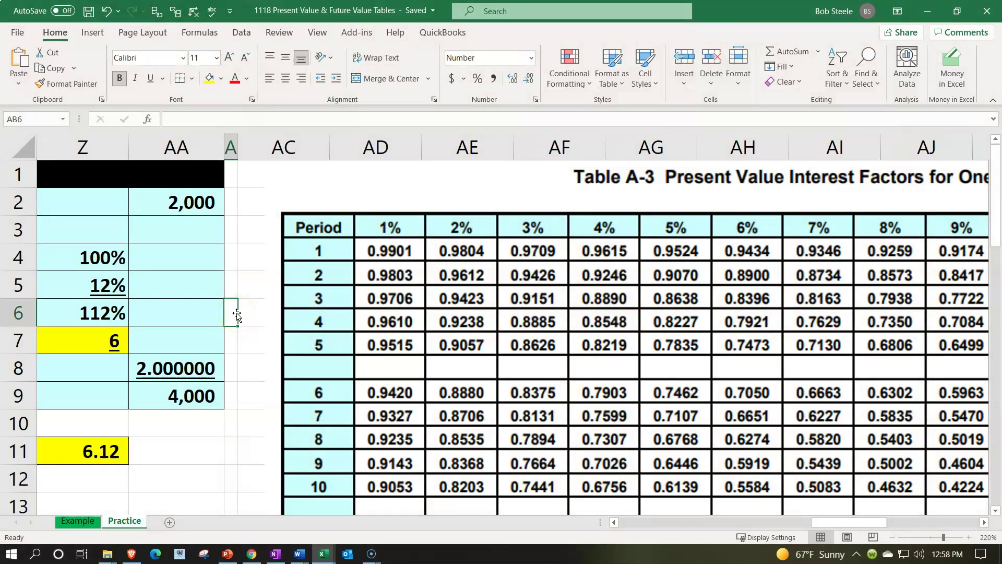
Look over Table A-3 with the present value interest factors on the Practice sheet.
click(126, 528)
click(71, 522)
click(123, 522)
click(279, 142)
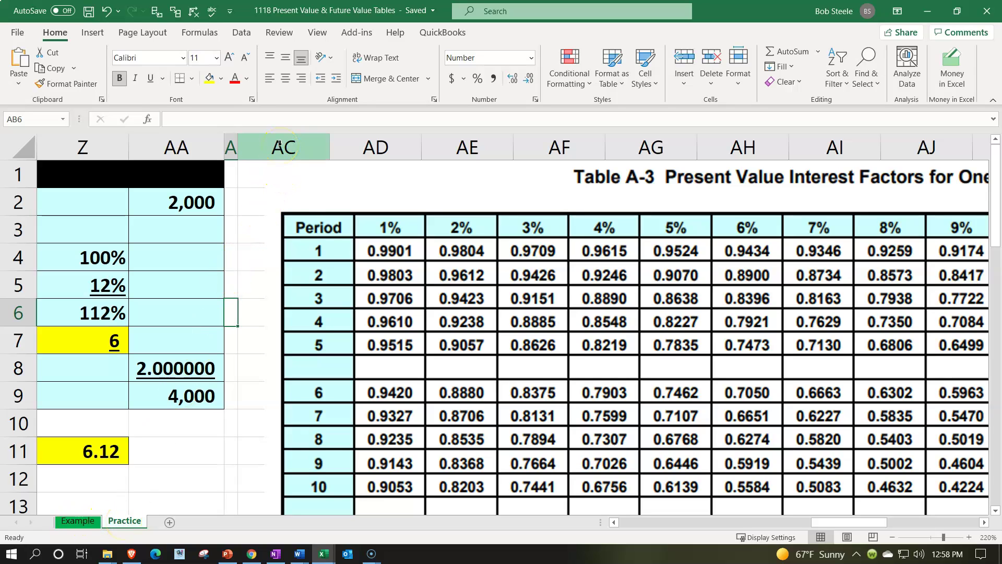
click(311, 222)
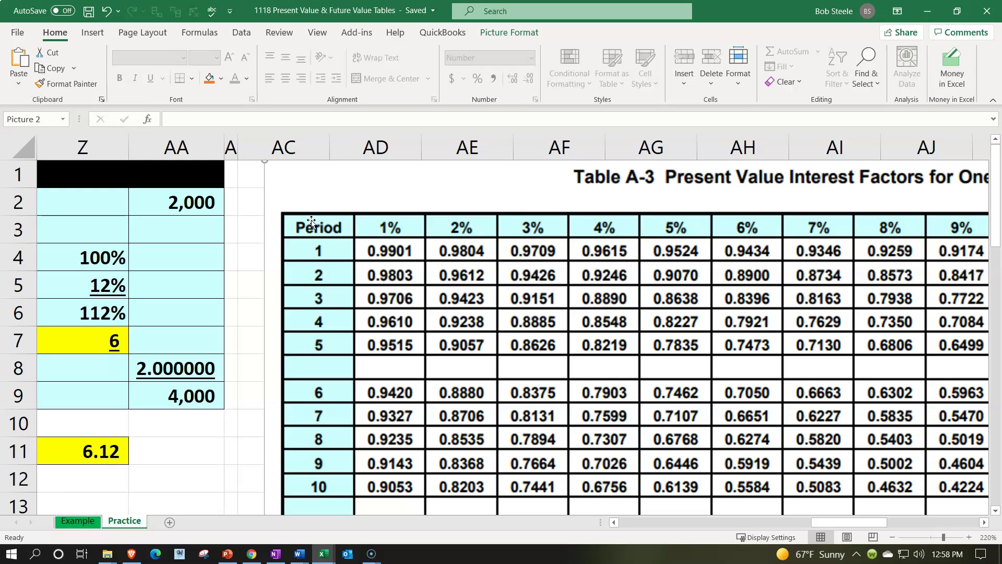
Unhide the hidden columns A through N on the Practice sheet.
click(156, 251)
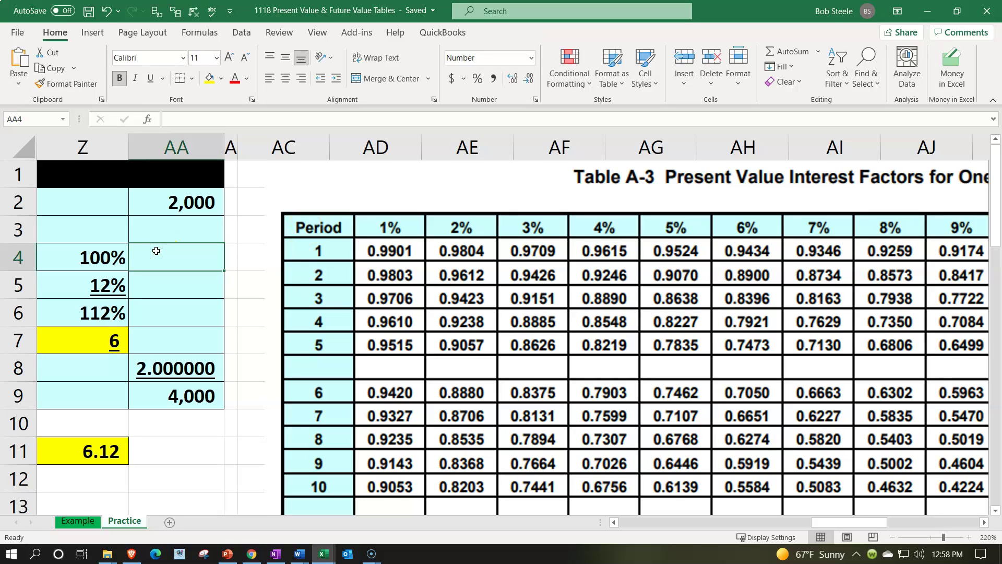
key(Left)
key(Left)
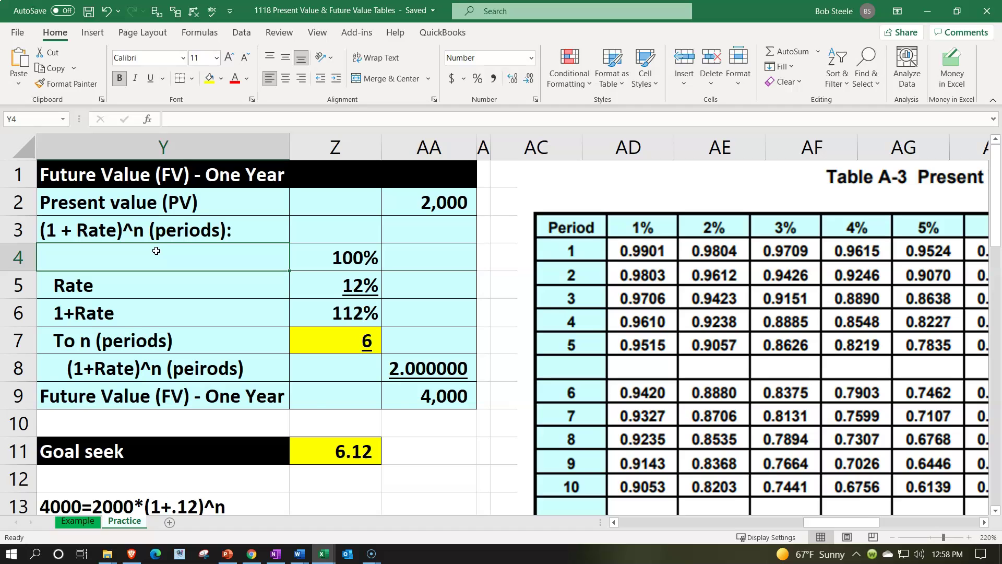
key(Left)
key(Left)
key(Left)
key(Left)
key(Left)
key(Left)
key(Left)
key(Left)
key(Left)
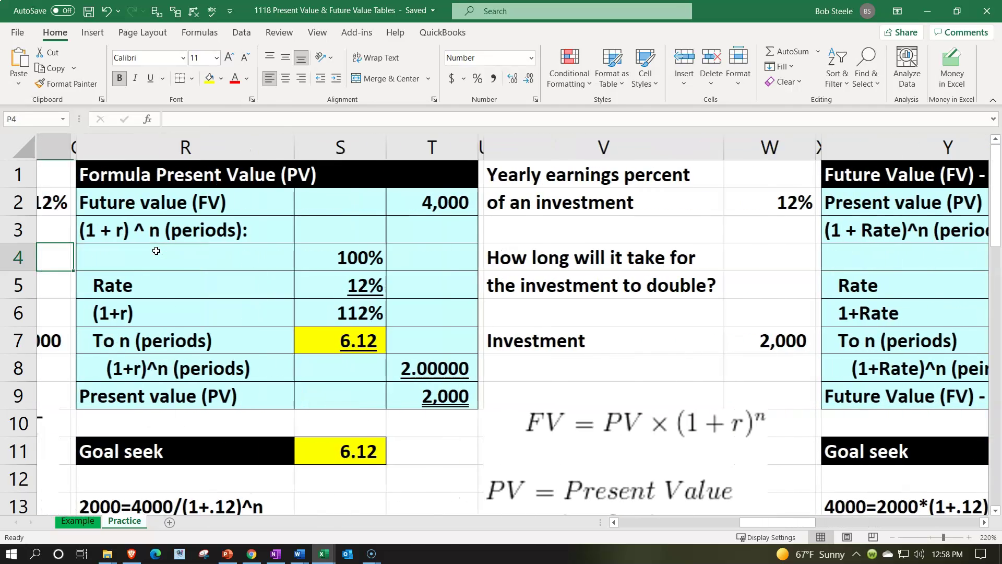
key(Left)
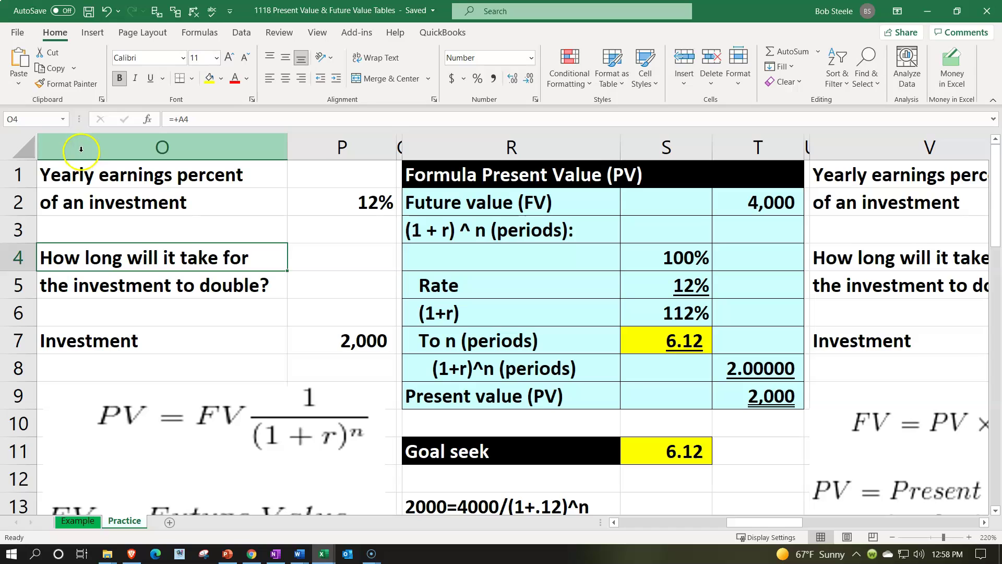
drag(77, 140, 28, 151)
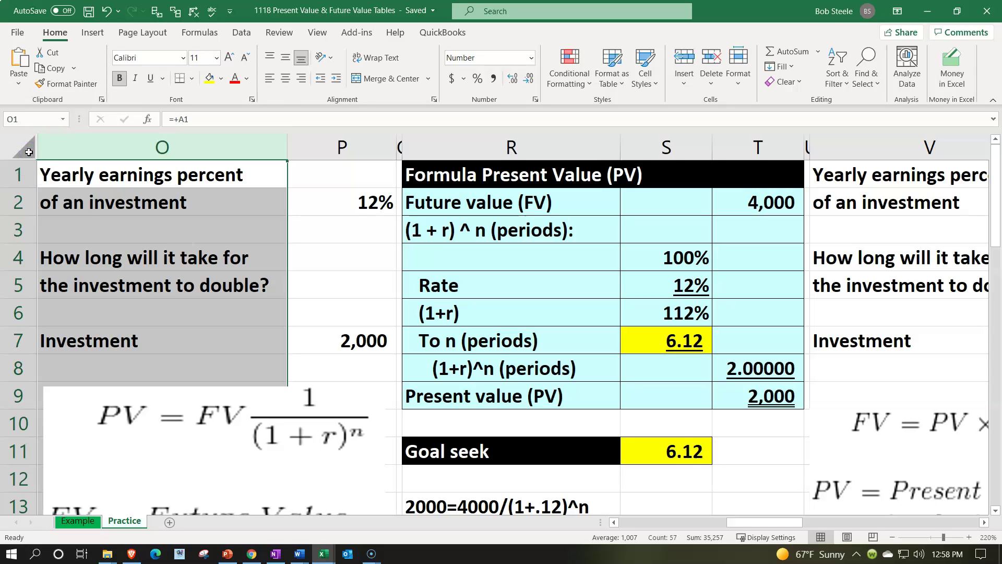
right_click(104, 219)
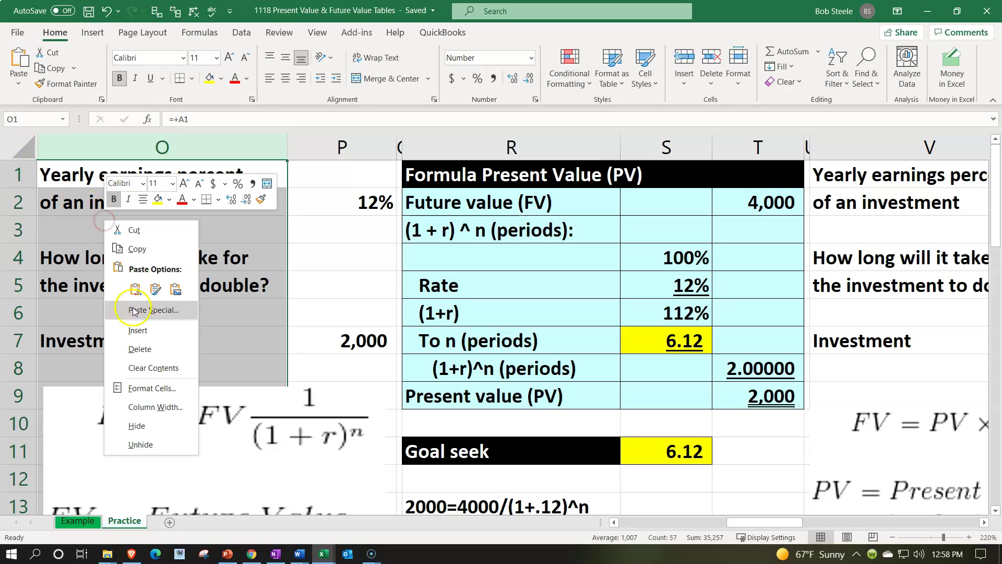
click(140, 444)
click(183, 290)
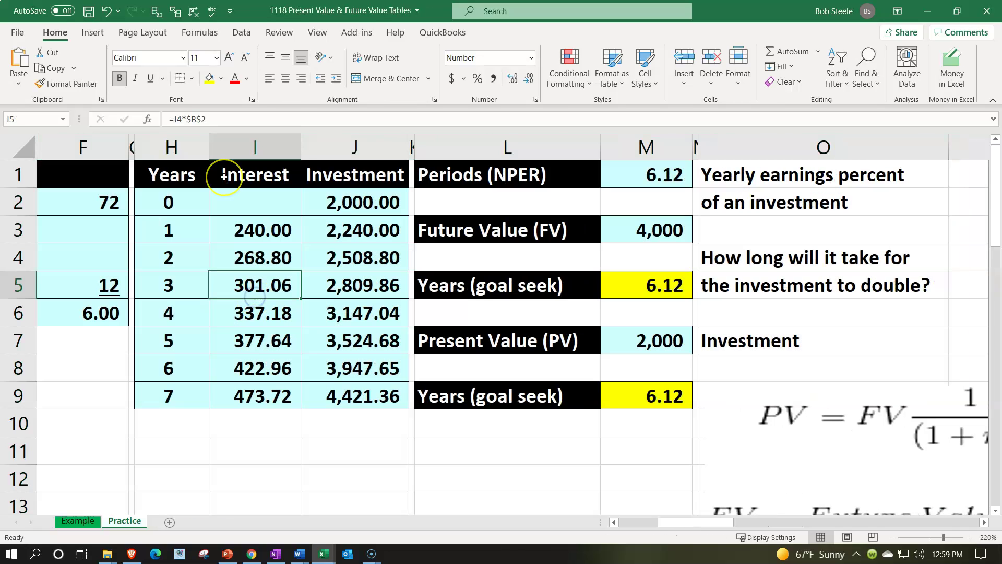
Review the investment-doubling problem in columns A and B and the Rule of 72 calculation in columns D to F.
key(Home)
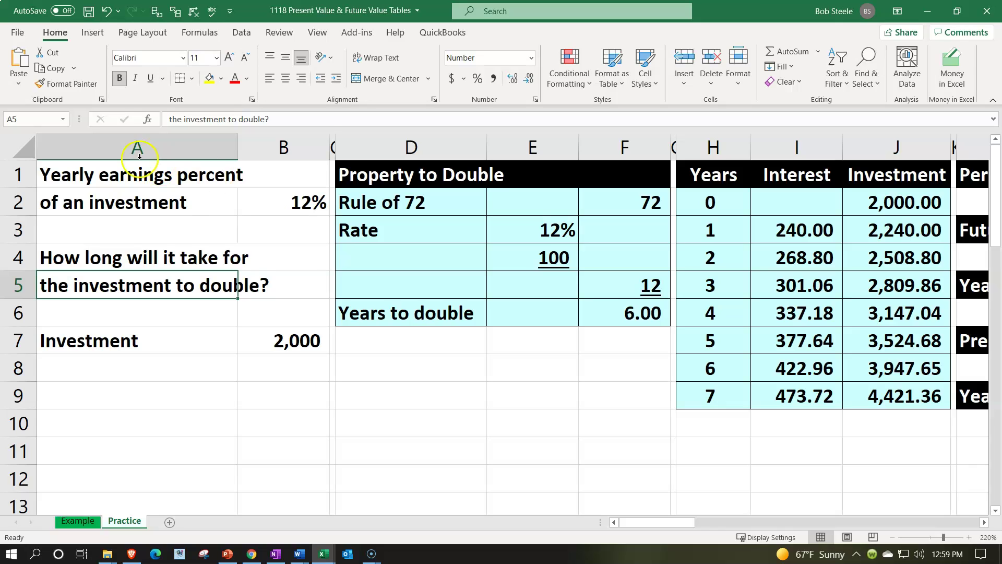
click(123, 149)
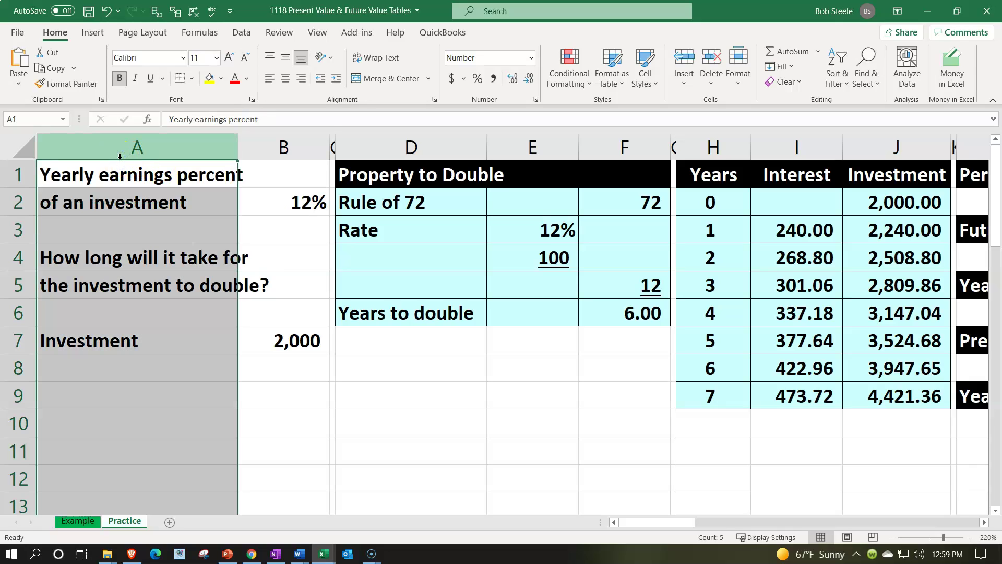
click(143, 224)
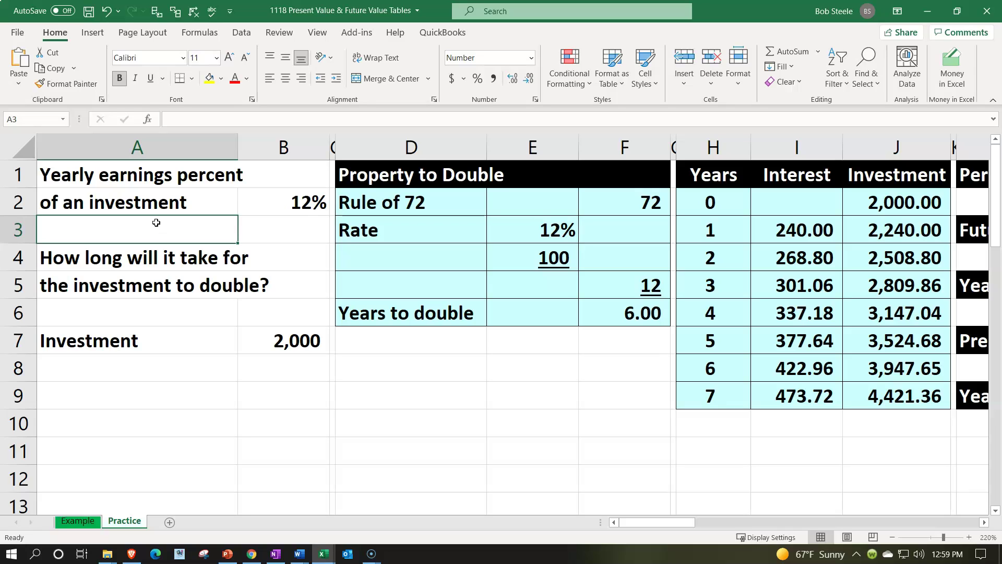
click(611, 206)
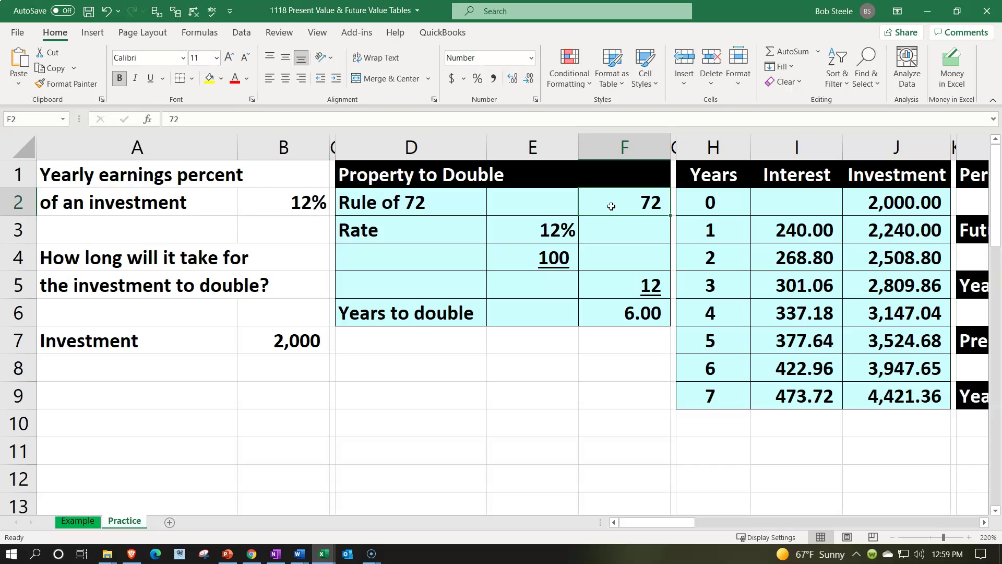
key(Down)
key(Down)
key(Down)
key(Down)
key(Down)
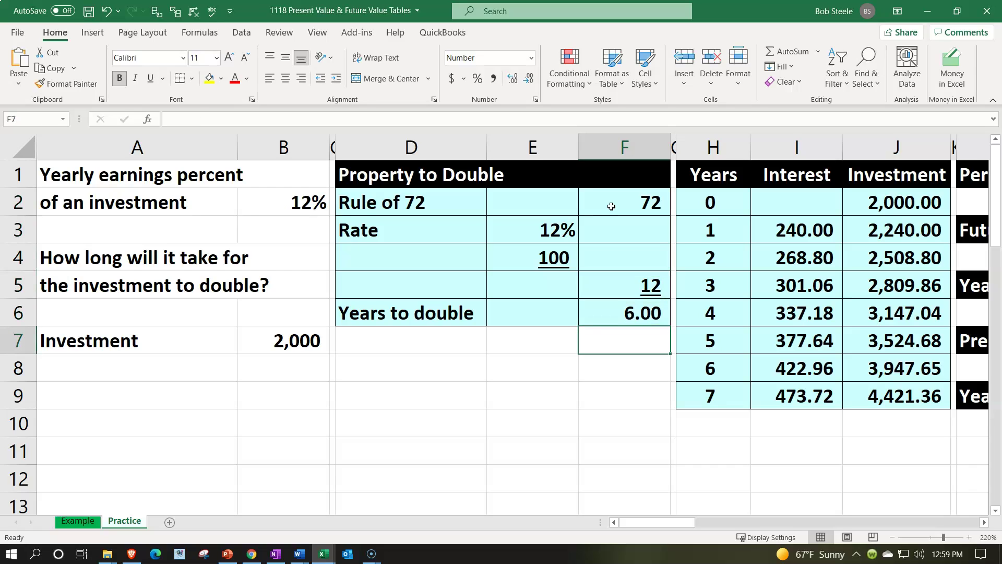
click(297, 351)
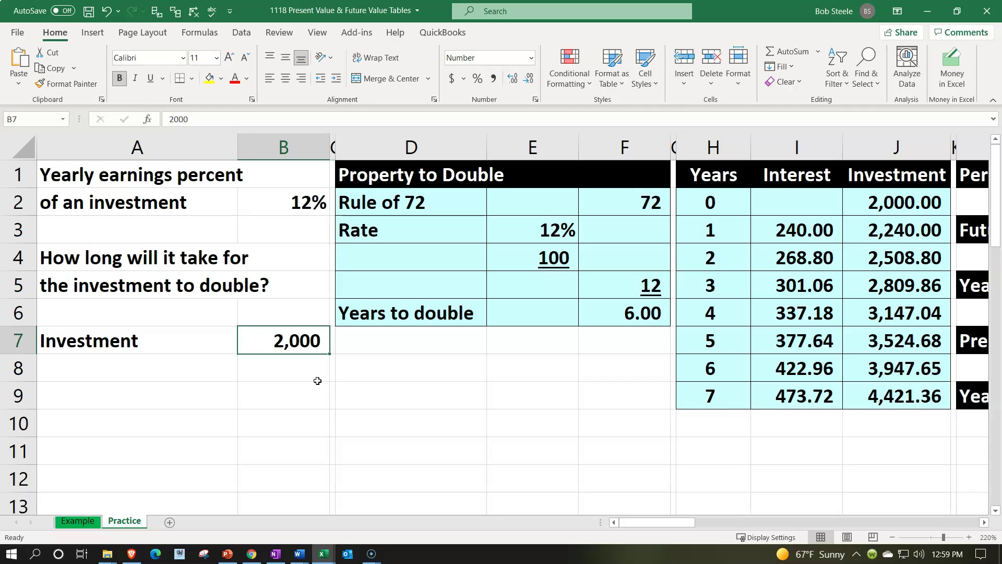
key(Right)
key(Right)
key(Right)
key(Right)
key(Up)
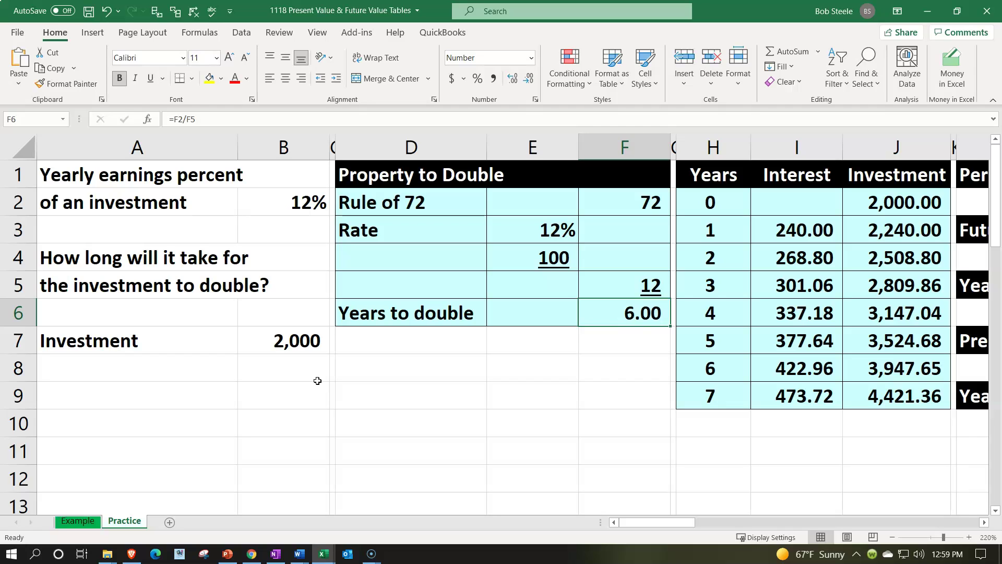
Examine the yearly interest and investment table in columns H to J, especially the rows for years 6 and 7.
key(Right)
key(Right)
key(Right)
key(Right)
key(Left)
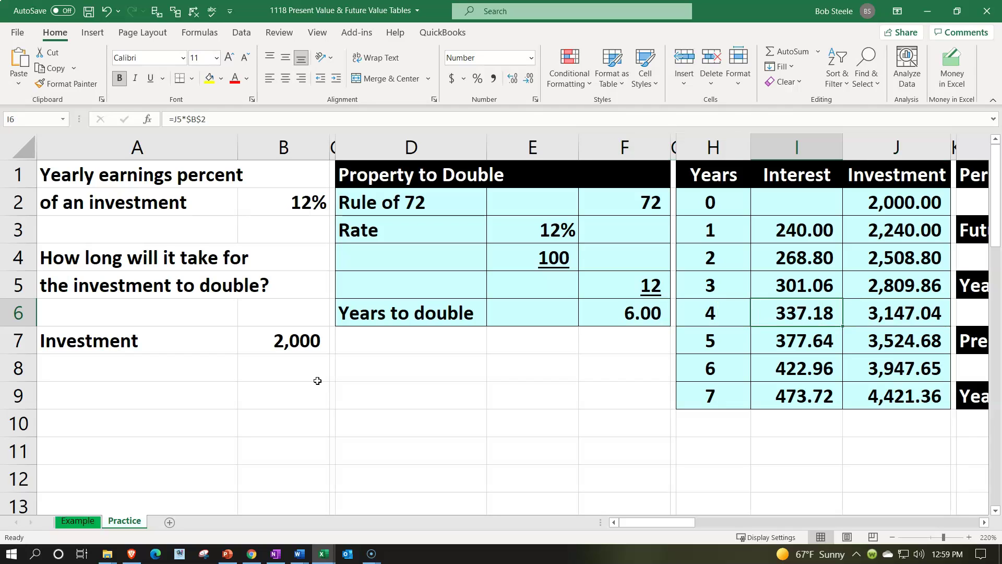
key(Left)
key(Down)
key(Down)
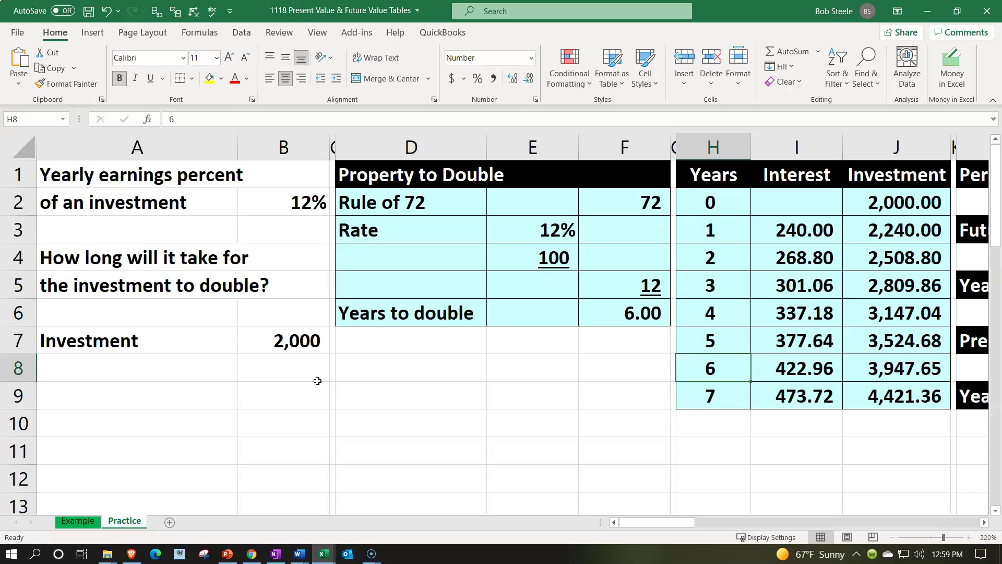
key(Down)
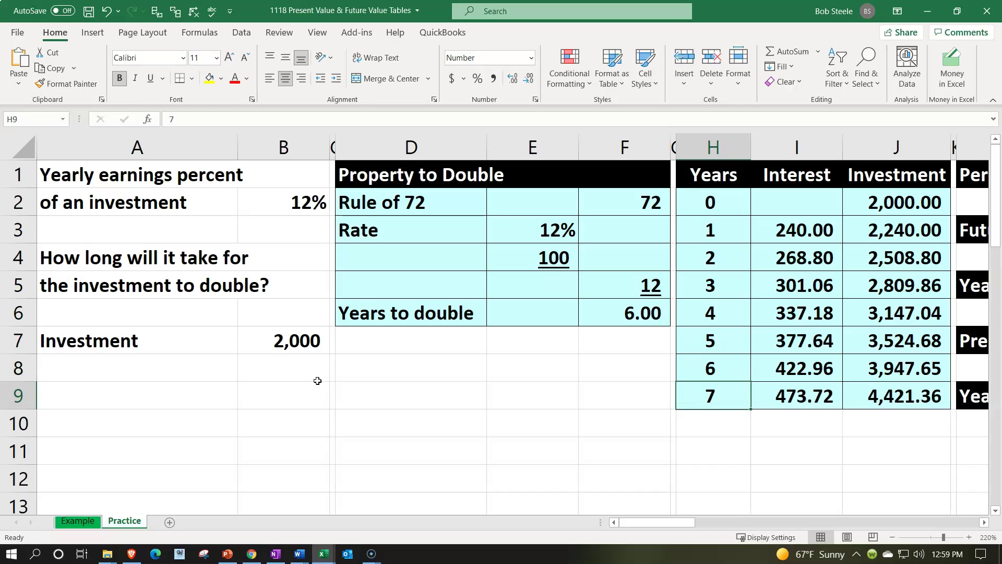
key(Right)
key(Right)
key(Up)
key(Down)
key(Up)
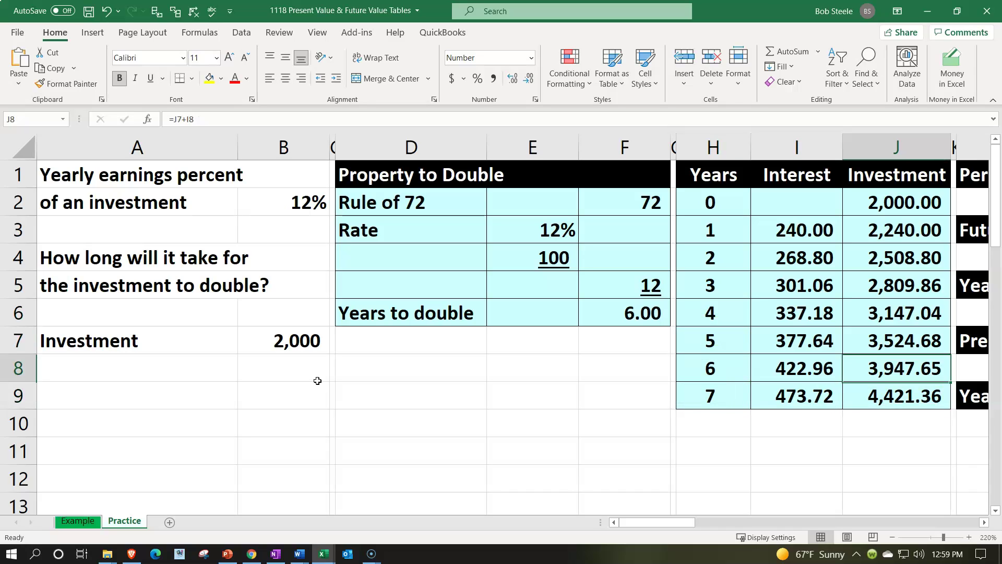
key(Down)
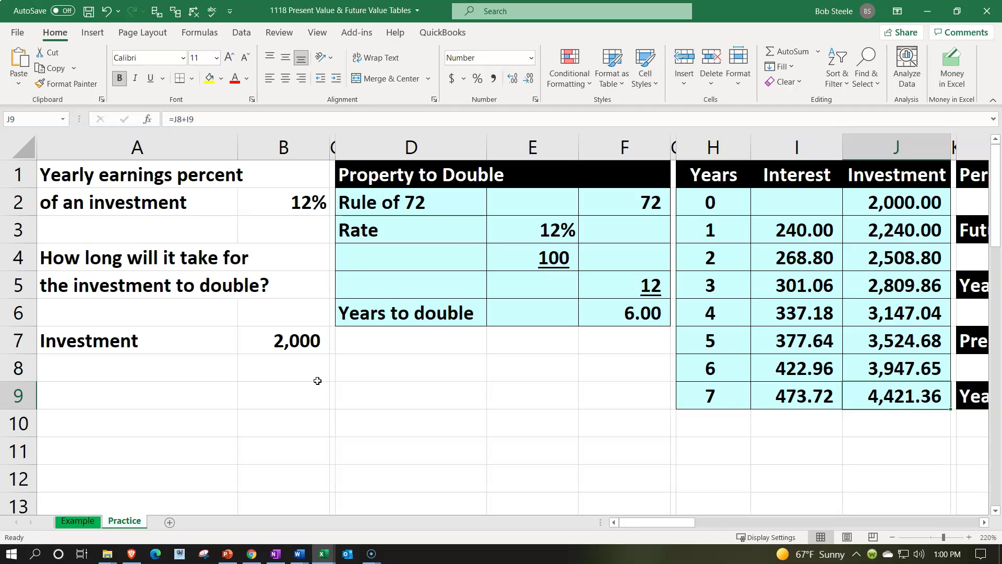
Examine the NPER formula and the future value and present value goal seek cells in column M.
key(Right)
key(Right)
key(Right)
key(Right)
key(Right)
key(Right)
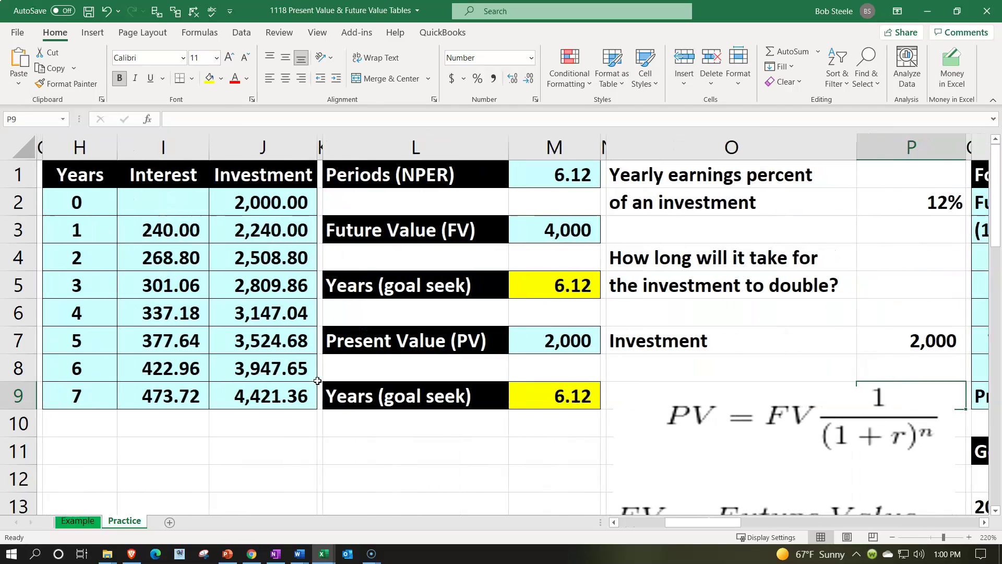
key(Left)
key(Left)
key(Left)
key(Up)
key(Up)
key(Up)
key(Up)
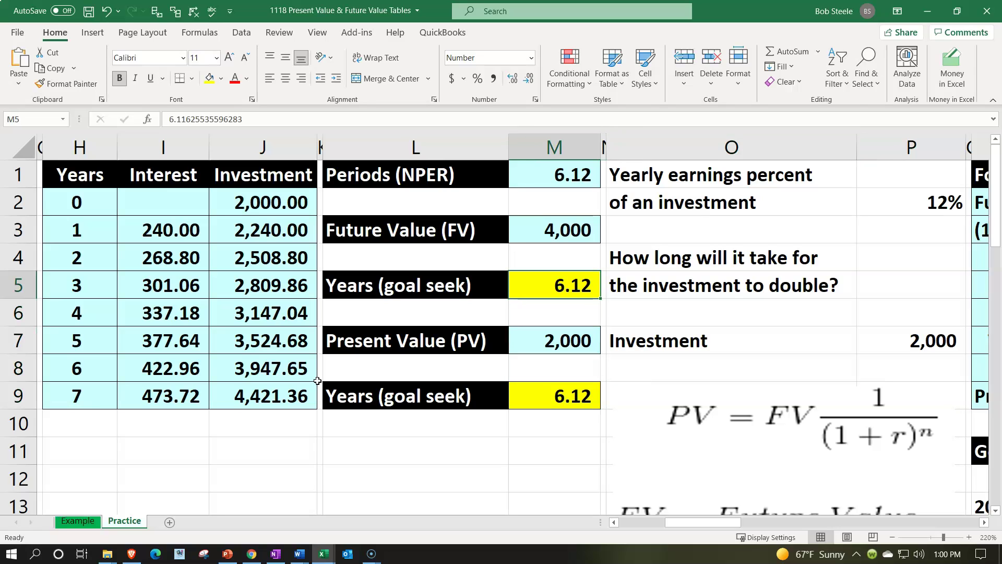
key(Down)
key(Down)
key(Down)
key(Down)
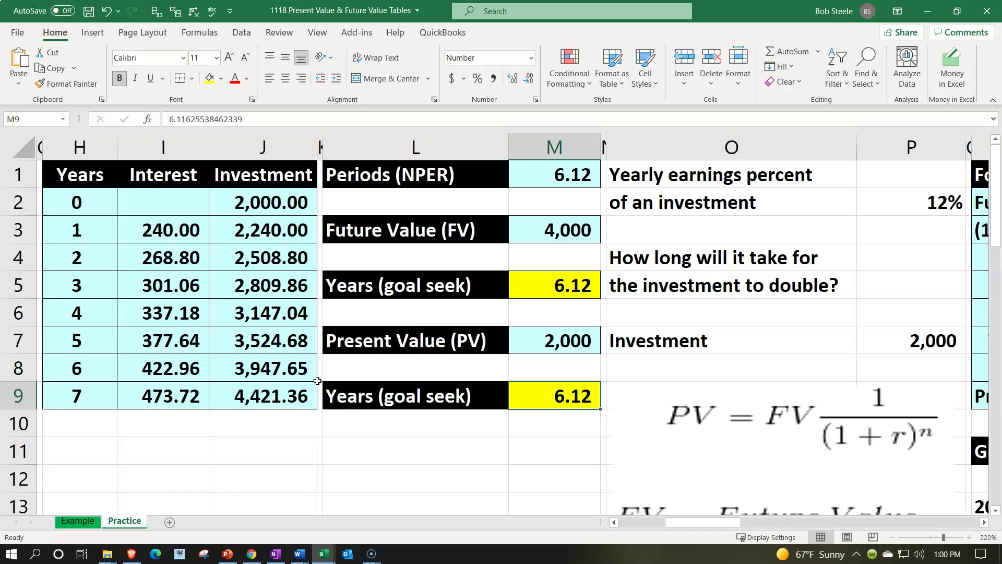
key(Up)
key(Up)
key(Up)
key(Up)
key(Up)
key(Up)
key(Up)
key(Up)
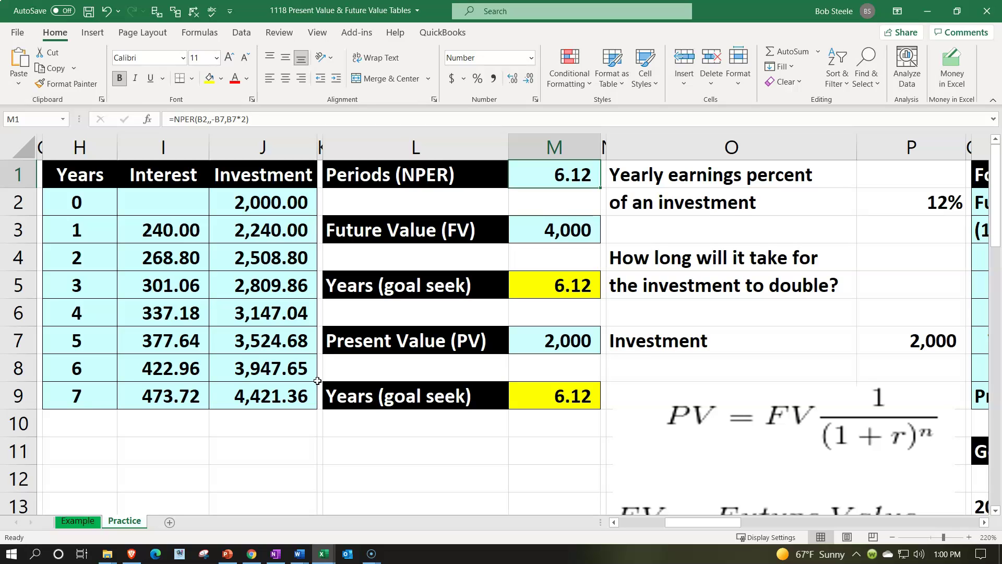
Examine the present value formula picture and the number of periods in the Formula Present Value table.
key(Right)
key(Right)
key(Right)
key(Right)
key(Right)
key(Right)
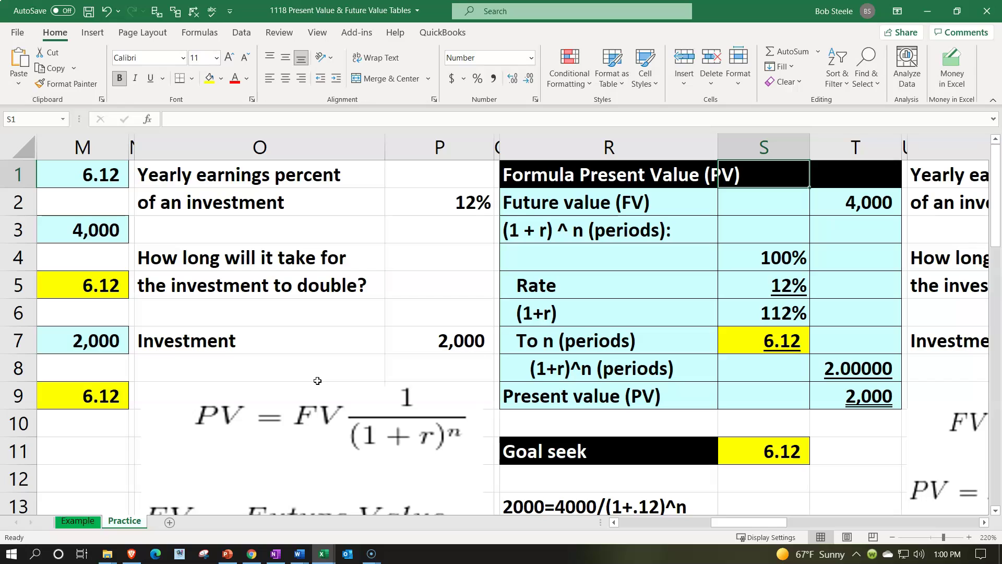
click(328, 415)
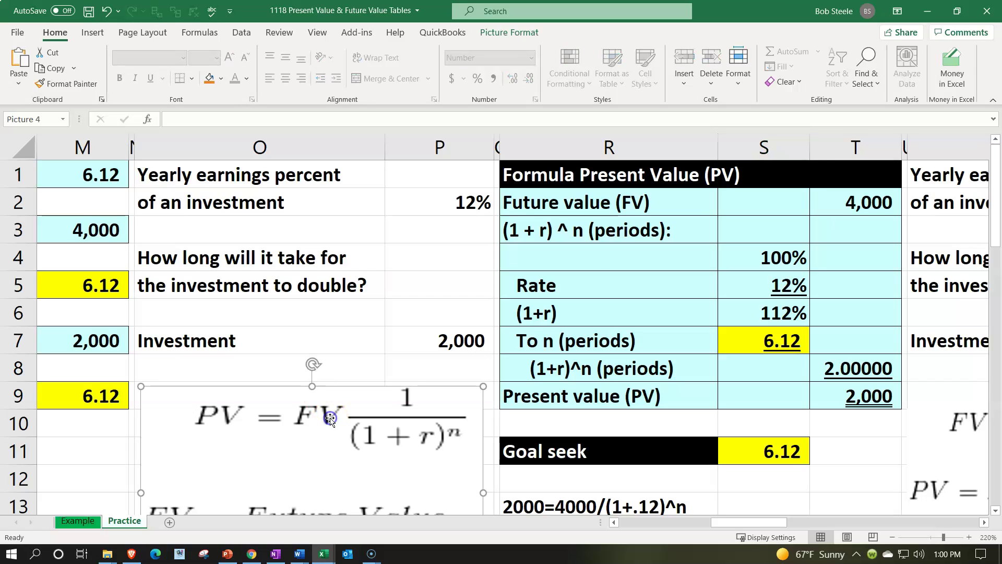
click(593, 286)
key(Down)
key(Down)
key(Right)
key(Right)
key(Right)
key(Right)
key(Right)
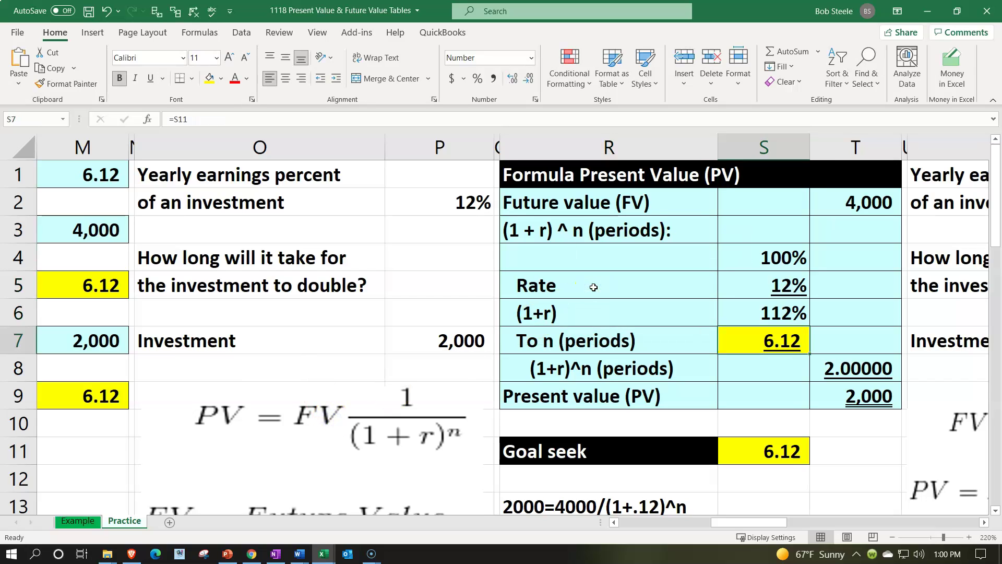
Show the number of periods in cell Z7 of the Future Value table with two decimal places.
key(Right)
key(Right)
key(Right)
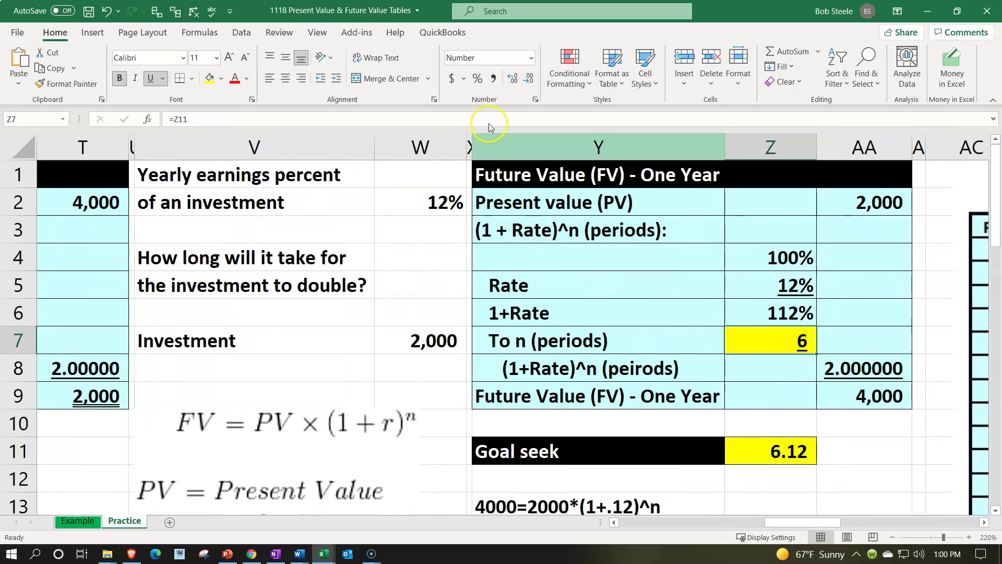
click(509, 78)
click(510, 77)
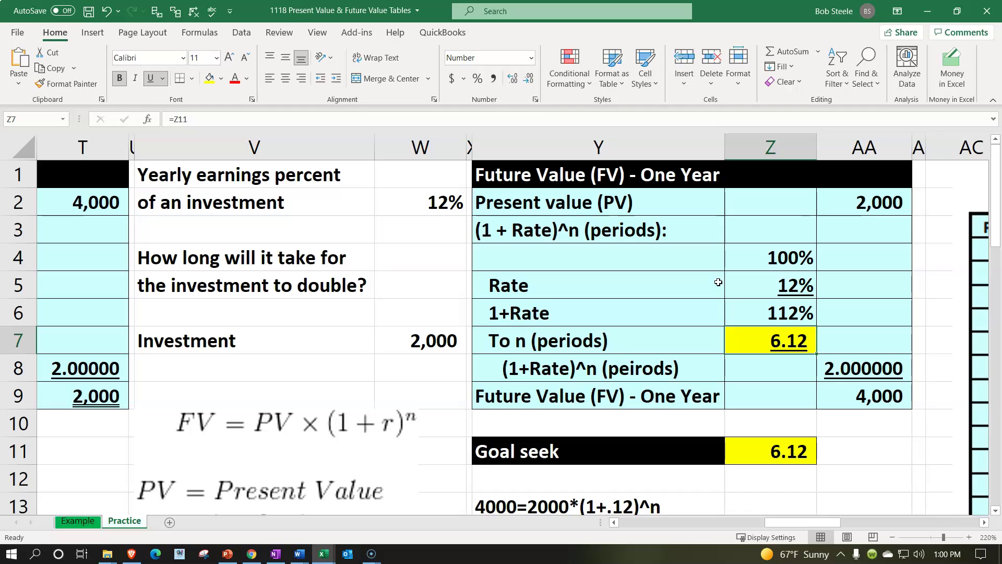
Examine the rate, the equation in Y13 and the investment amount behind the Future Value calculation.
click(418, 207)
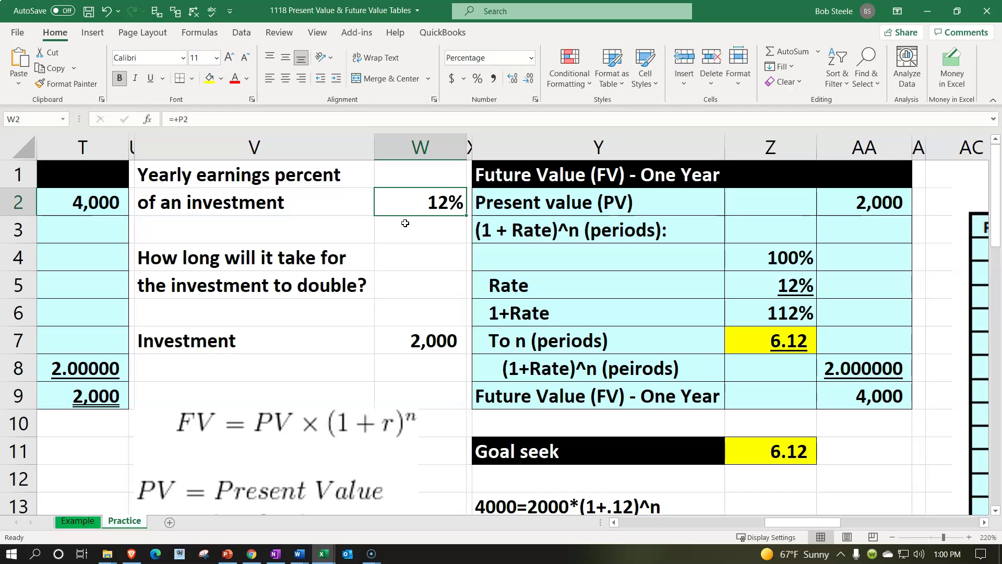
scroll(405, 222, down, 1)
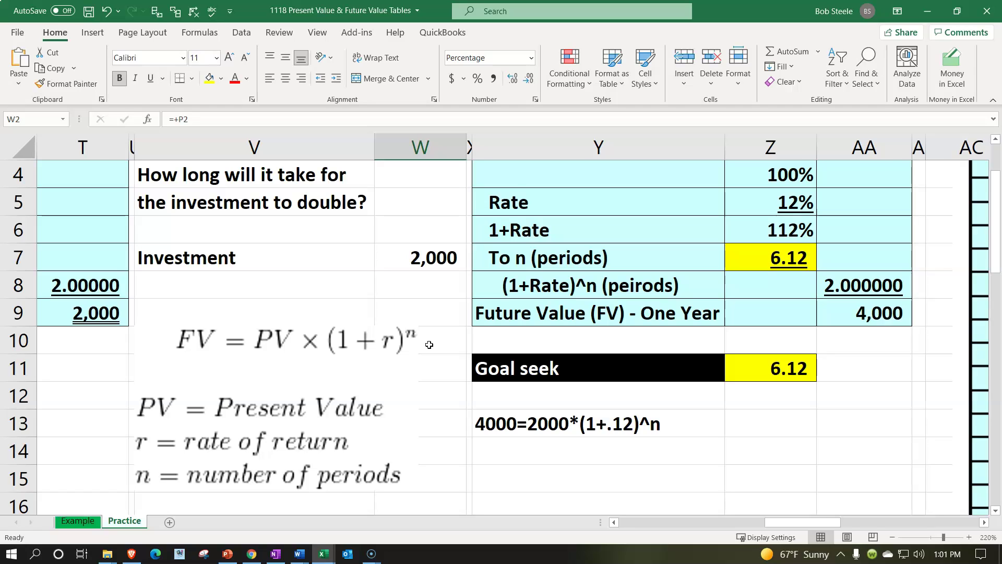
click(484, 422)
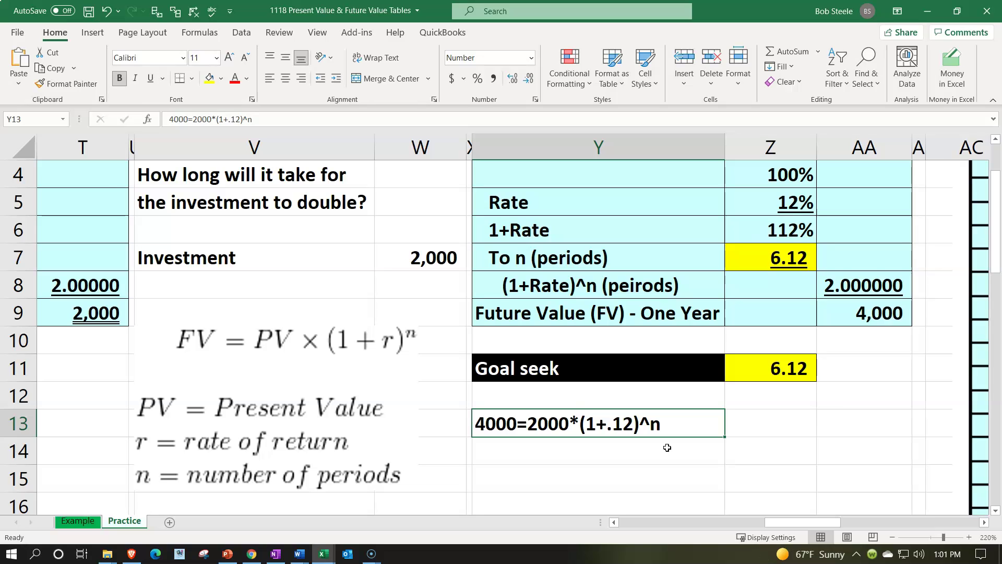
scroll(667, 447, up, 1)
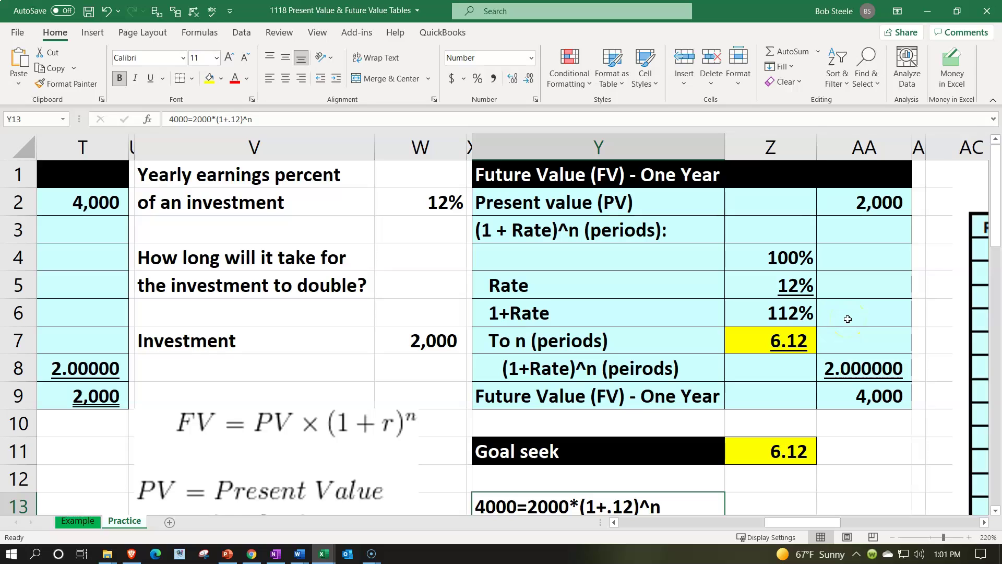
click(419, 339)
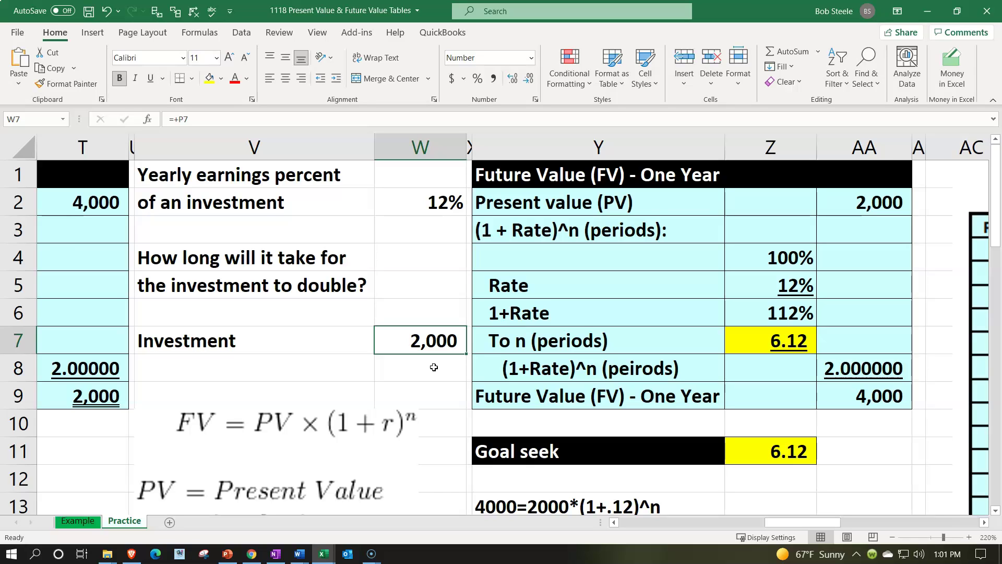
Examine the number of periods in Z7 of the Future Value table and the factors in present value Table A-3.
click(772, 225)
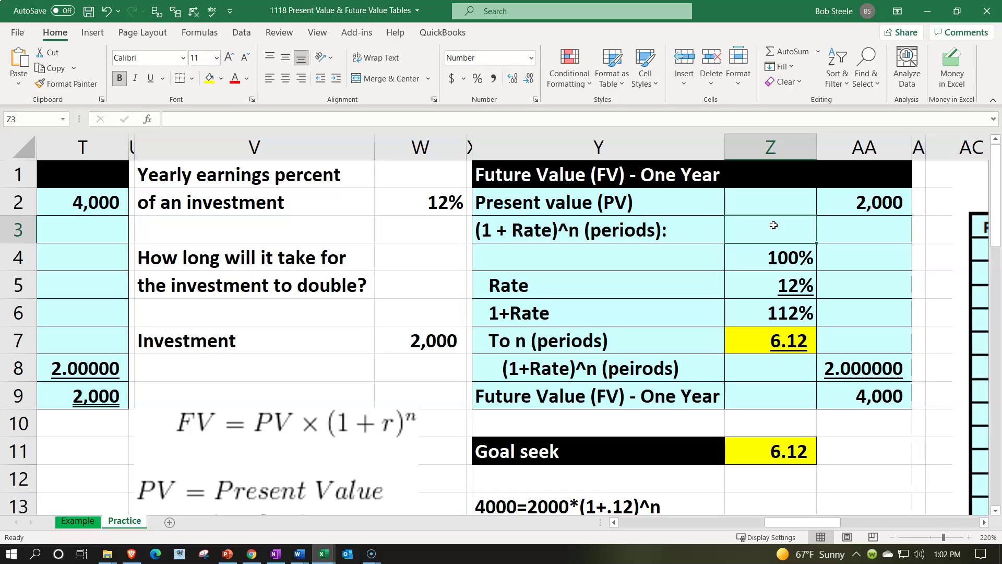
key(Down)
key(Down)
key(Down)
key(Down)
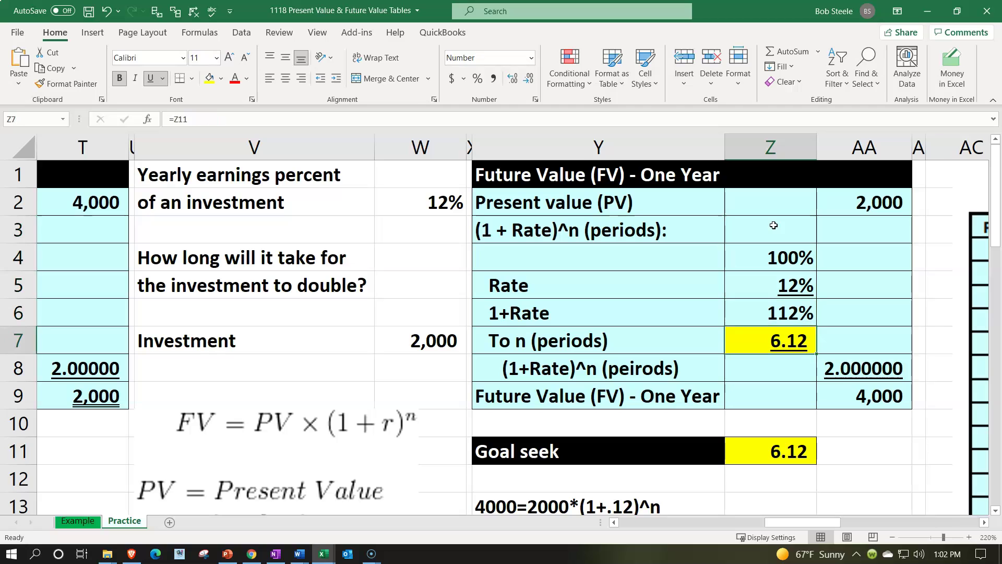
key(Right)
key(Right)
key(Right)
key(Right)
key(Right)
key(Right)
key(Right)
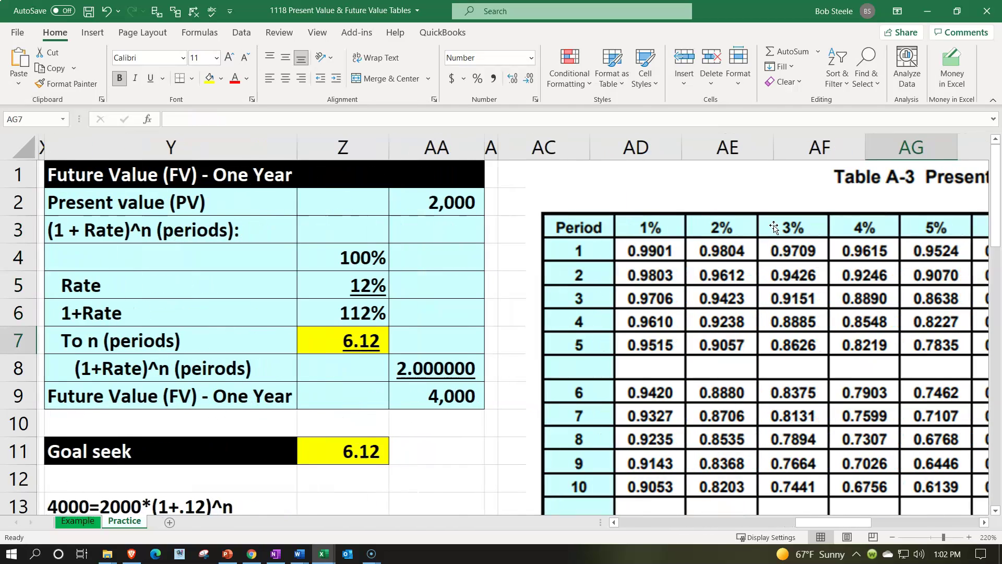
key(Right)
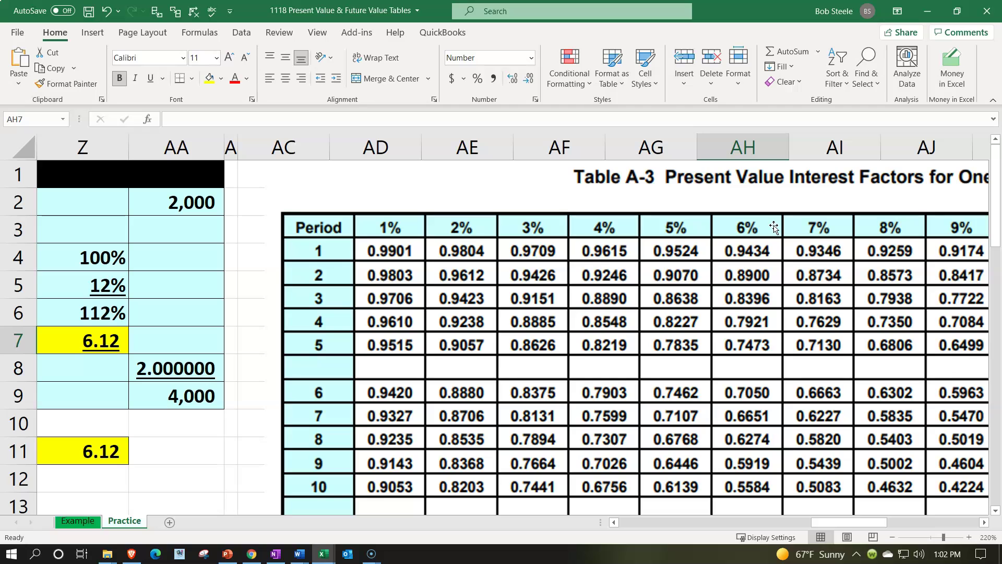
Examine the future value amount in AA9 and the future value formula picture beside the table.
click(166, 383)
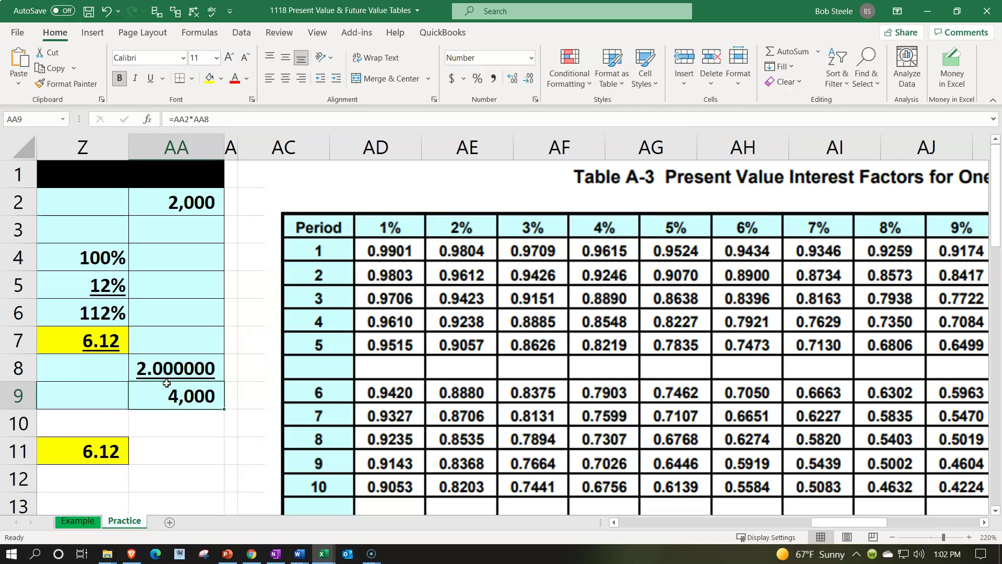
scroll(166, 383, left, 5)
click(166, 383)
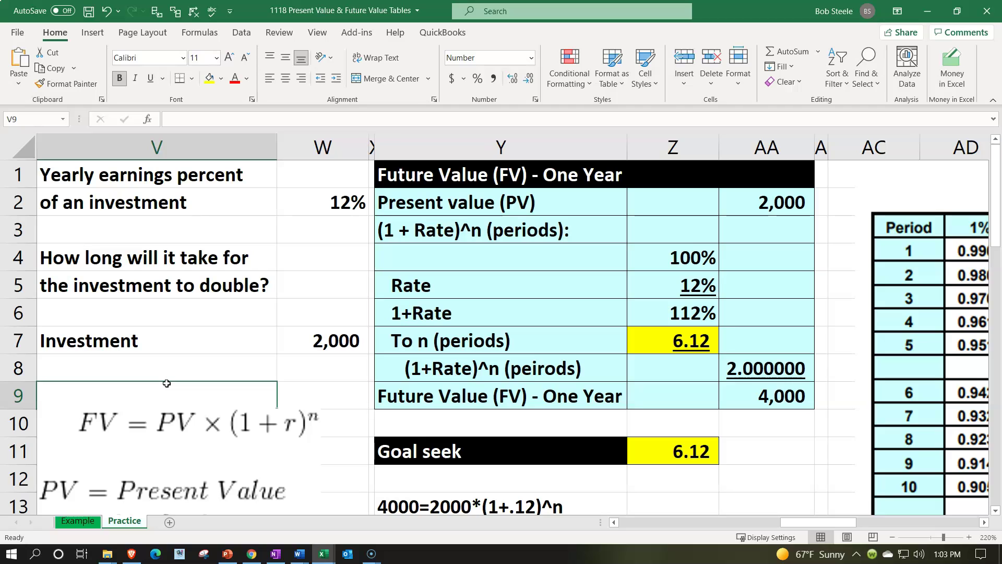
Examine the period rows and percentage columns of Table A-3, Present Value Interest Factors for One Dollar.
key(Right)
key(Right)
key(Right)
key(Right)
key(Right)
key(Right)
key(Right)
key(Right)
key(Right)
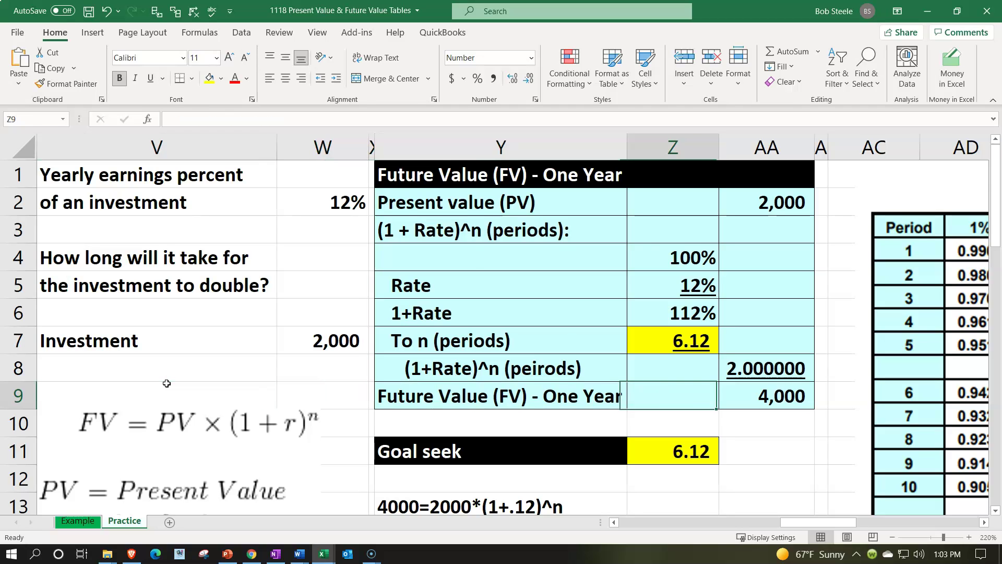
key(Right)
key(Right)
key(Right)
key(Right)
key(Right)
key(Right)
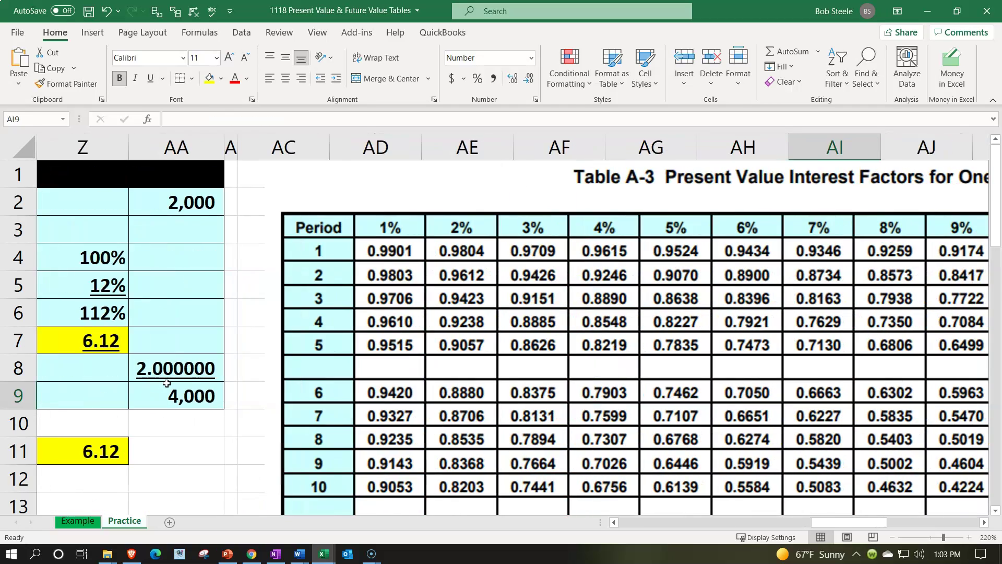
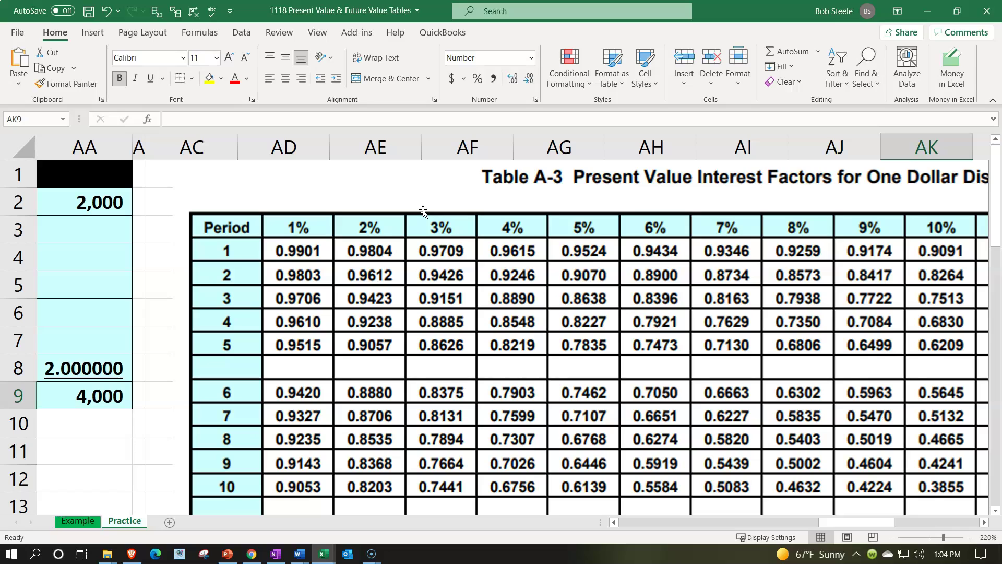
Reduce the worksheet zoom to 200% and examine the 12% column of Table A-3 together with its Period column.
click(439, 263)
drag(841, 523, 861, 524)
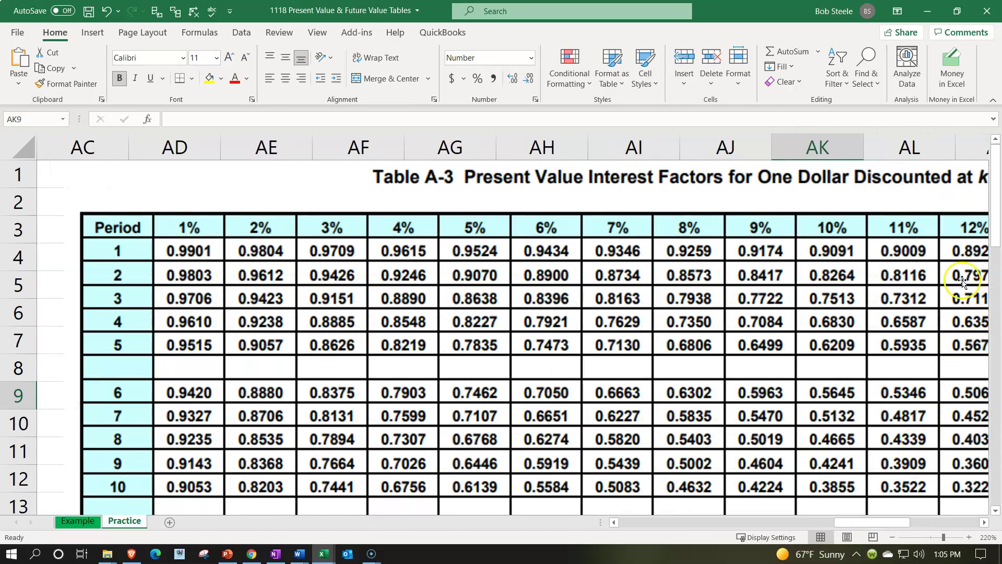
click(984, 522)
click(984, 522)
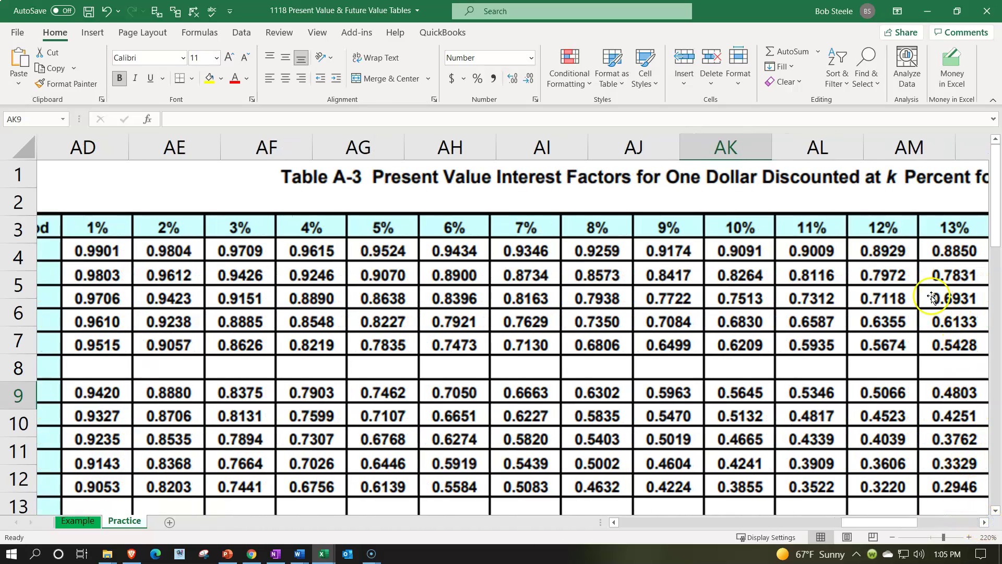
click(893, 542)
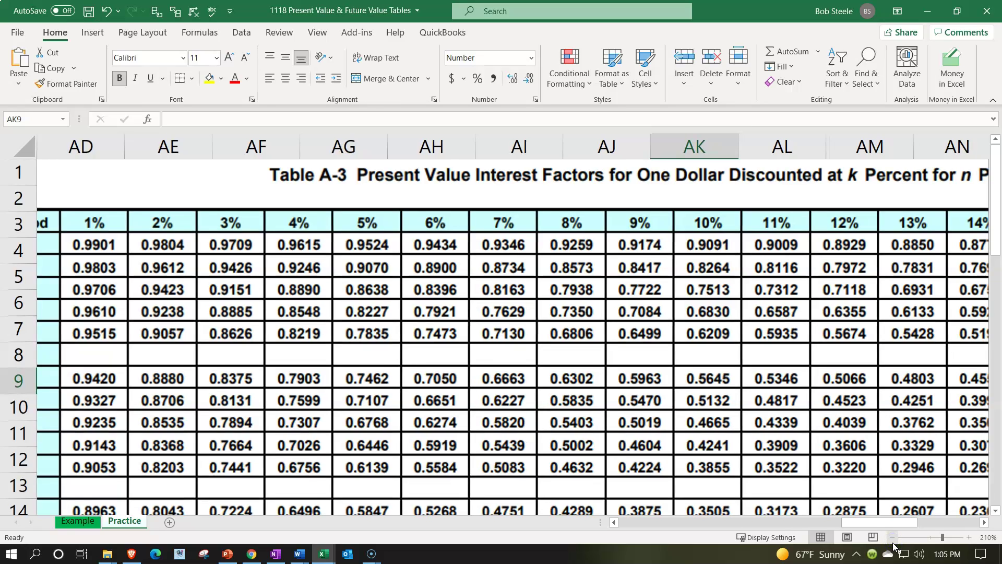
click(893, 543)
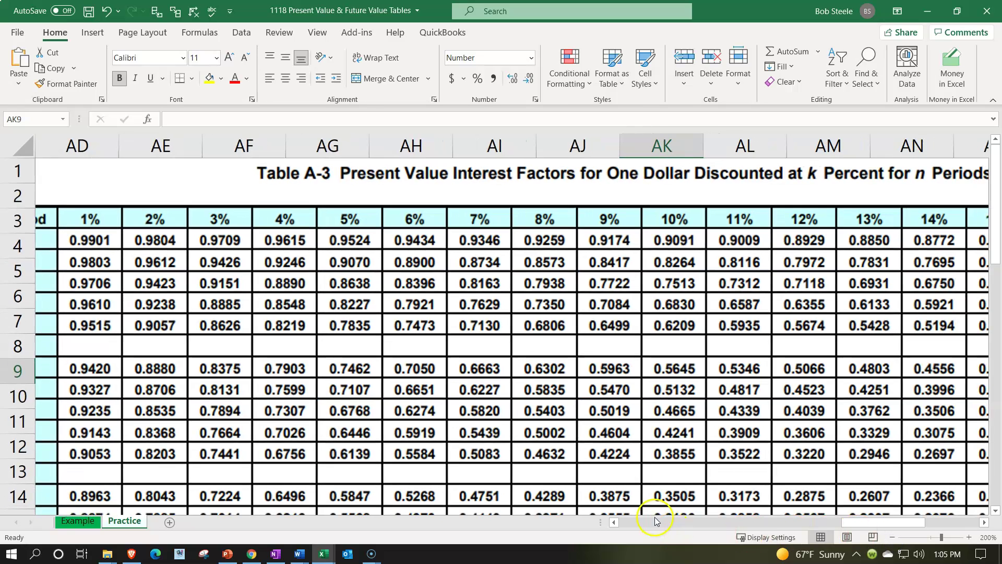
click(615, 523)
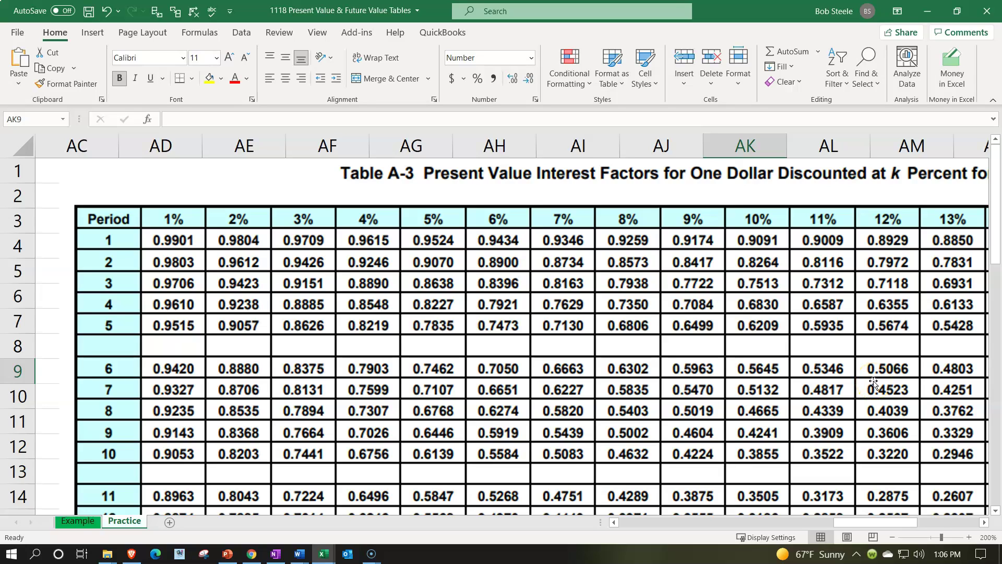
Compare the rate and number of periods in the Future Value table with Table A-3 beside it.
click(47, 269)
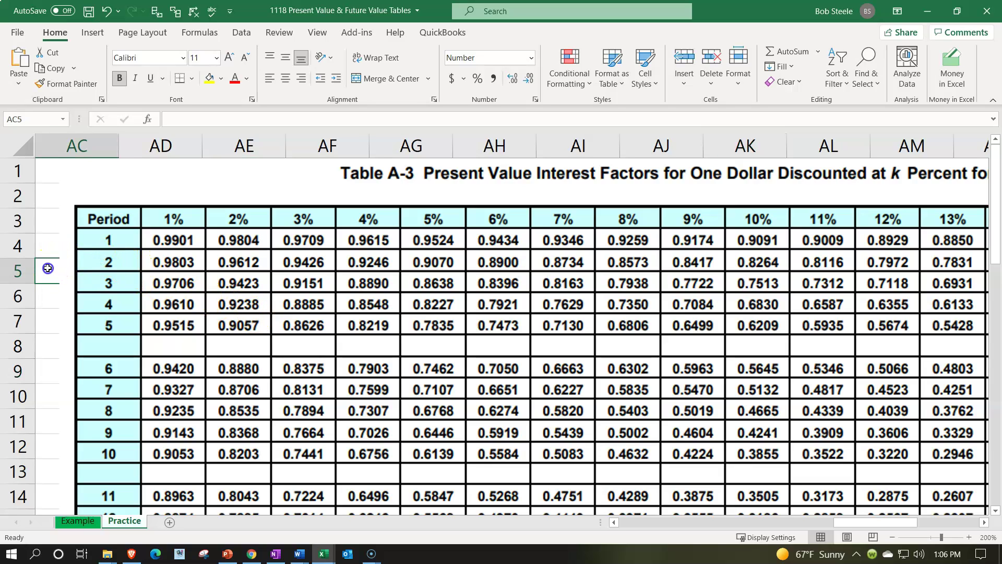
key(Left)
key(Left)
key(Left)
key(Left)
key(Left)
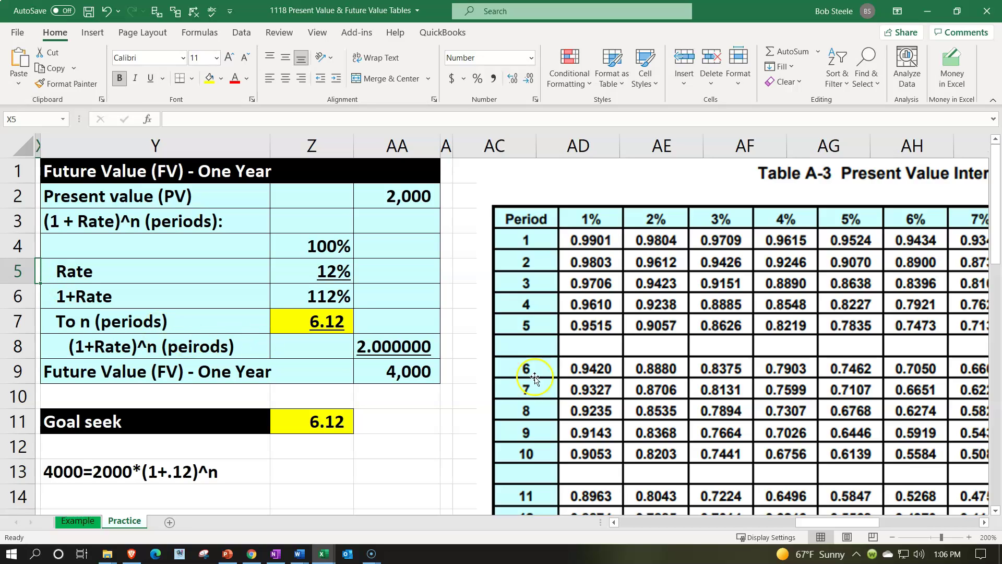
Move the future value factor table picture down to about row 34, clear of the bottom of Table A-3.
scroll(608, 348, down, 3)
scroll(610, 348, down, 8)
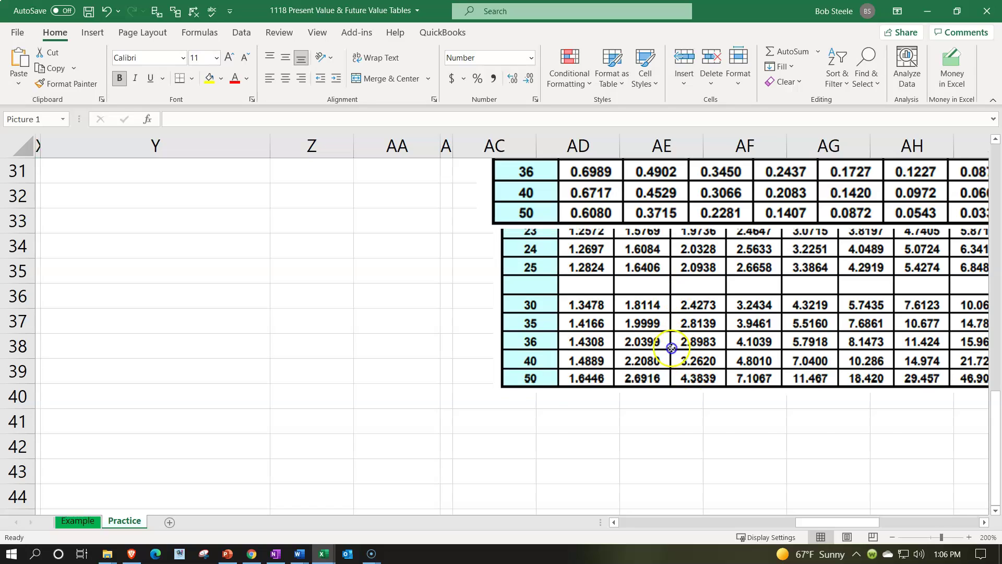
drag(674, 298, 671, 420)
scroll(671, 421, down, 2)
drag(641, 246, 634, 438)
scroll(656, 449, down, 2)
scroll(625, 454, up, 2)
scroll(625, 454, up, 3)
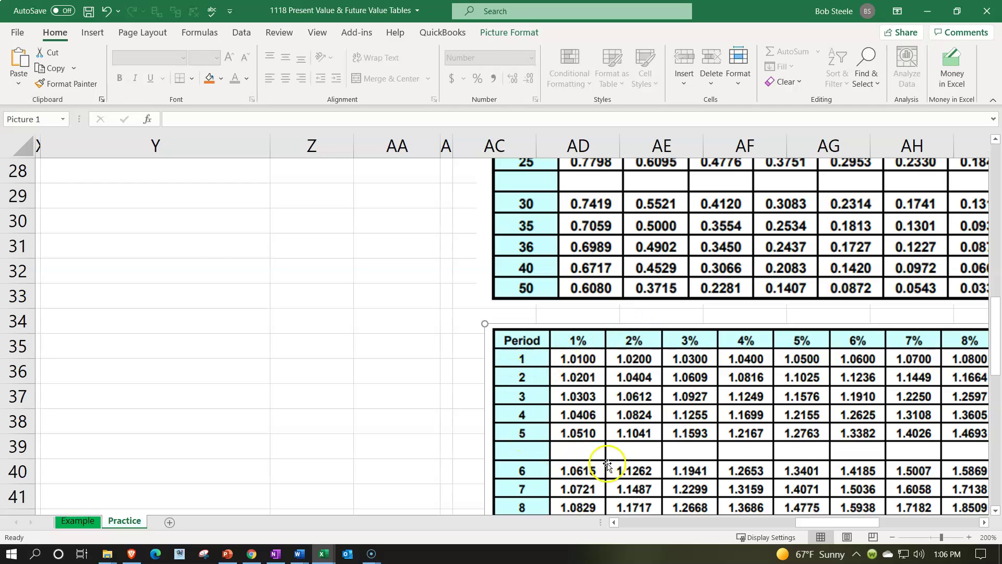
Examine the 12% column of the future value factor table around period 6.
drag(834, 520, 857, 521)
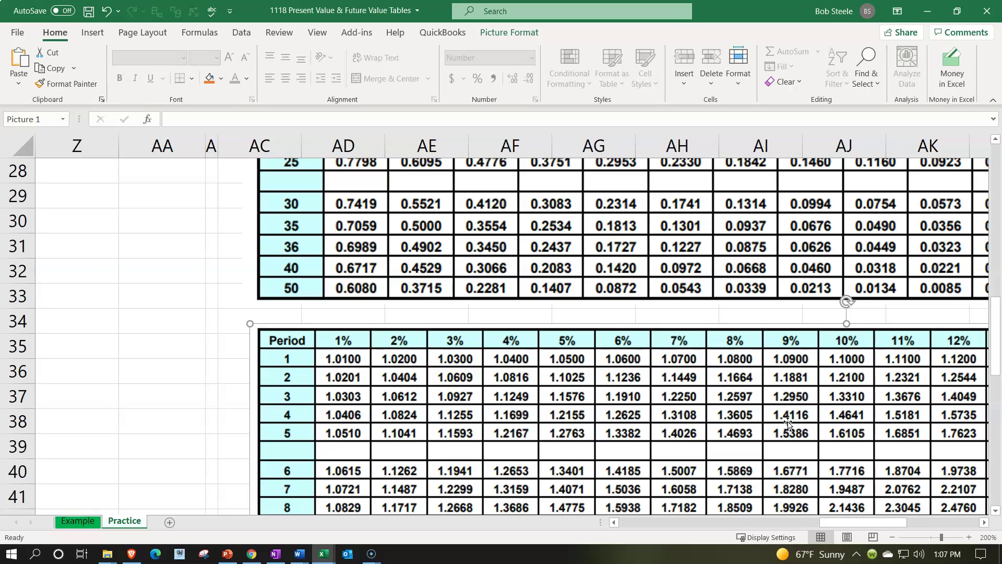
click(962, 377)
click(959, 389)
click(966, 449)
click(282, 470)
click(934, 358)
click(267, 472)
scroll(183, 370, up, 4)
scroll(183, 369, up, 5)
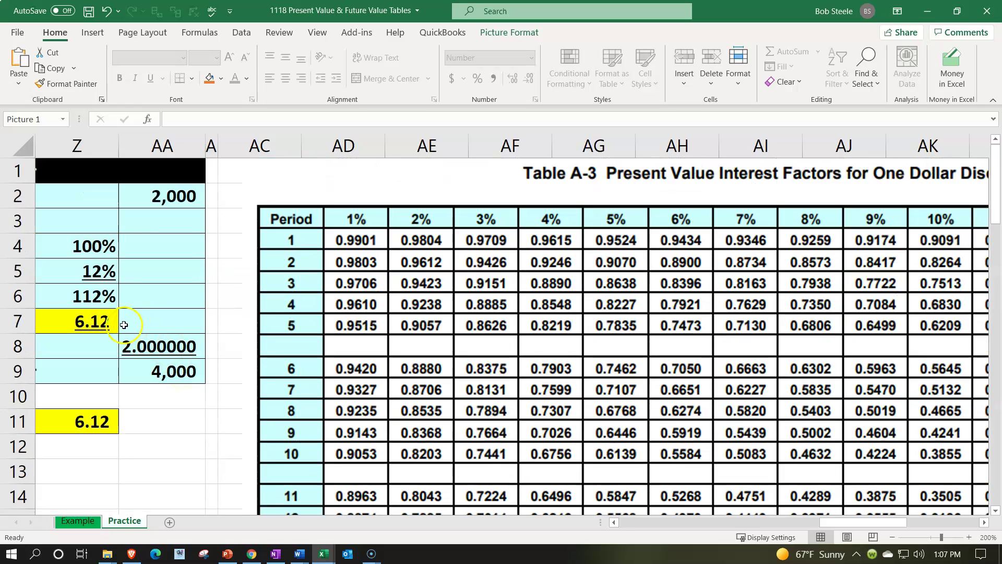
Examine the number of periods in Z7 of the Future Value table and select the Table A-3 picture.
click(120, 326)
key(Left)
key(Left)
key(Left)
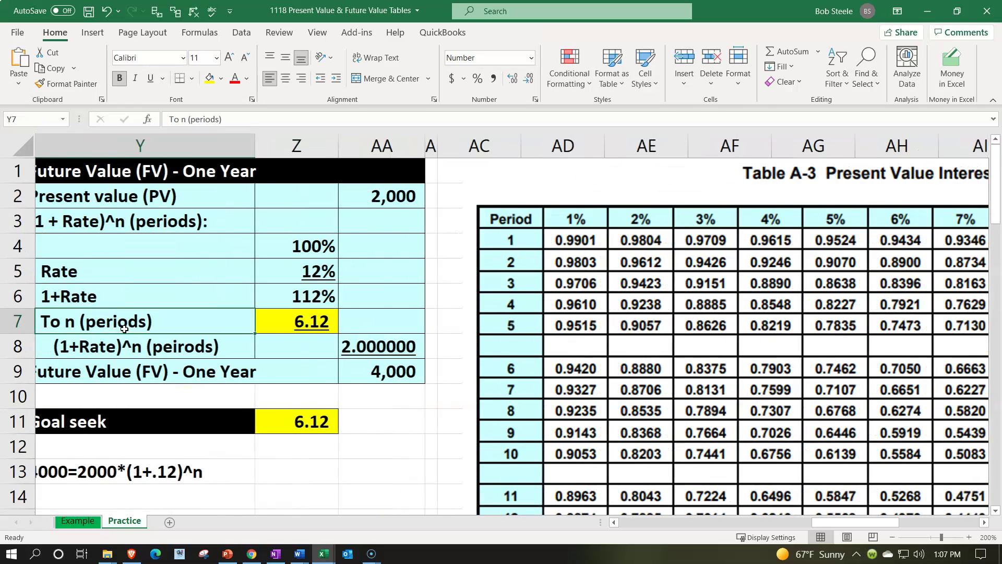
key(Right)
key(Right)
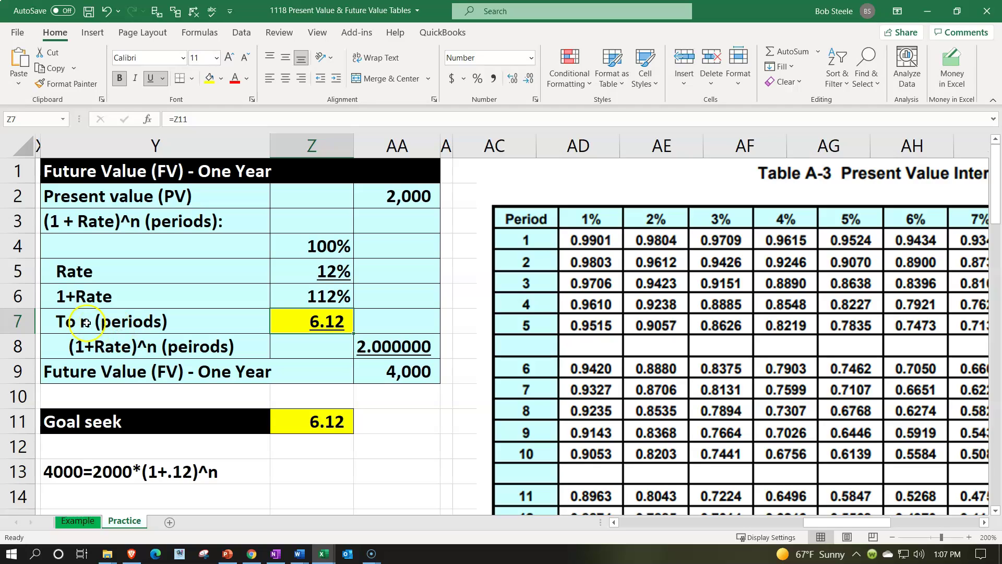
click(292, 324)
click(603, 319)
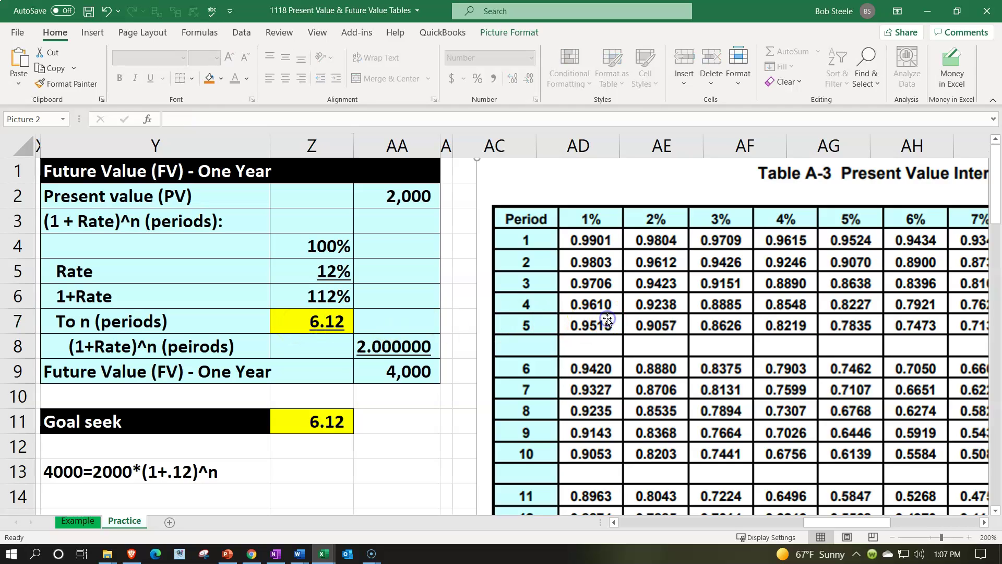